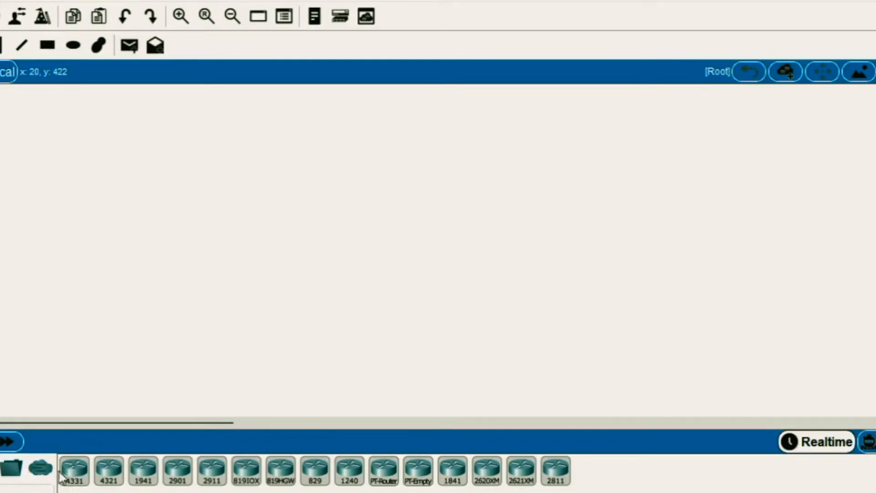
Step: Place two 4331 routers on the workspace, spaced well apart side by side
{"action": "left_click", "coordinate": [75, 474]}
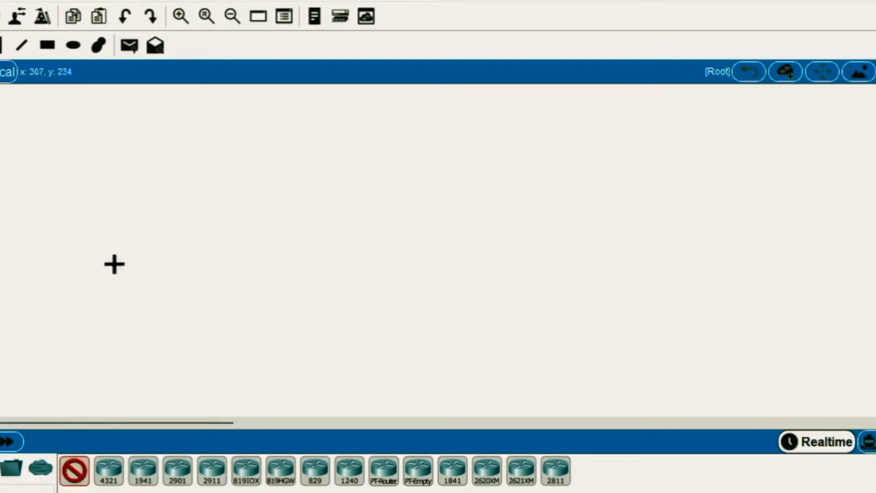
{"action": "left_click", "coordinate": [149, 152]}
{"action": "left_click", "coordinate": [79, 472]}
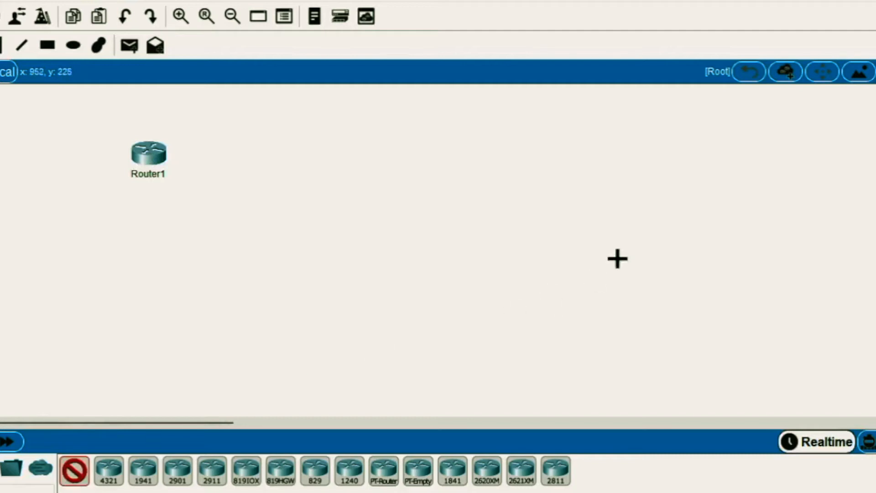
{"action": "left_click", "coordinate": [572, 160]}
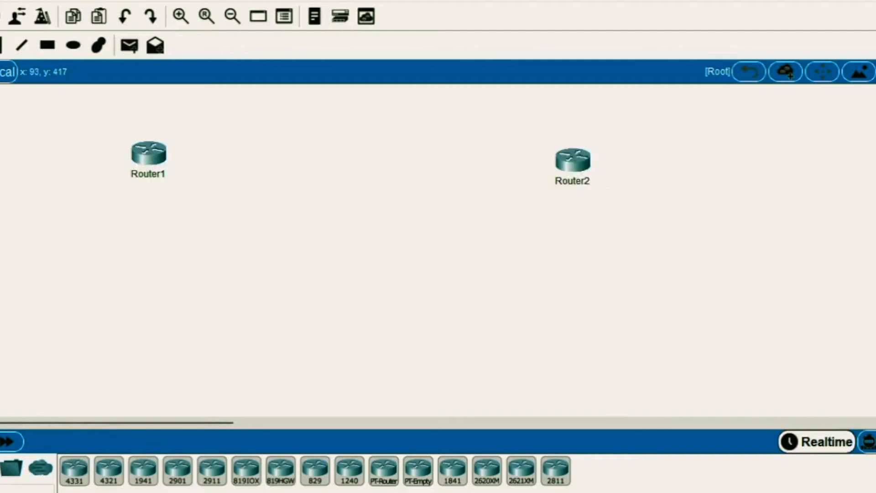
Step: Place two 2960 switches on the workspace, one below each router
{"action": "left_click", "coordinate": [0, 492]}
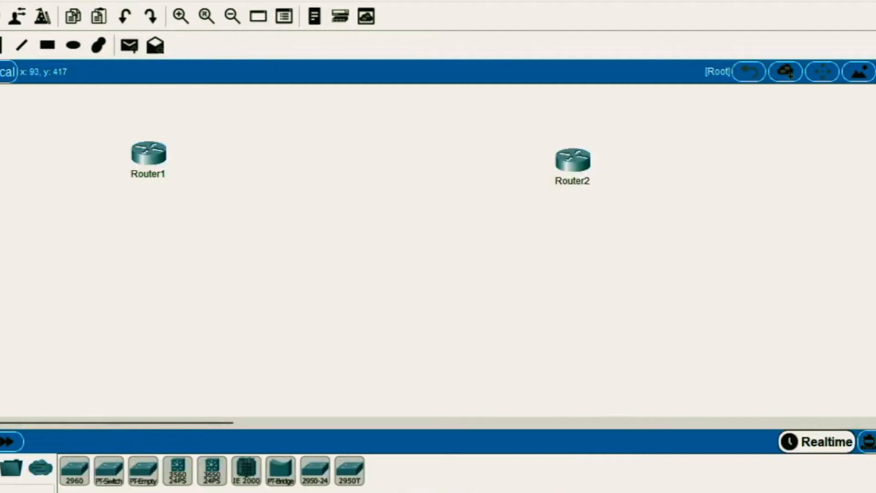
{"action": "left_click", "coordinate": [74, 477]}
{"action": "left_click", "coordinate": [137, 274]}
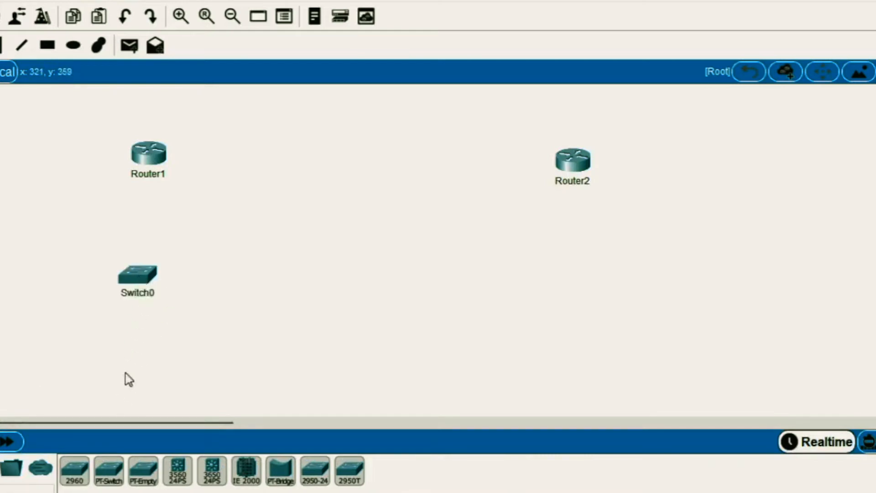
{"action": "left_click", "coordinate": [77, 474]}
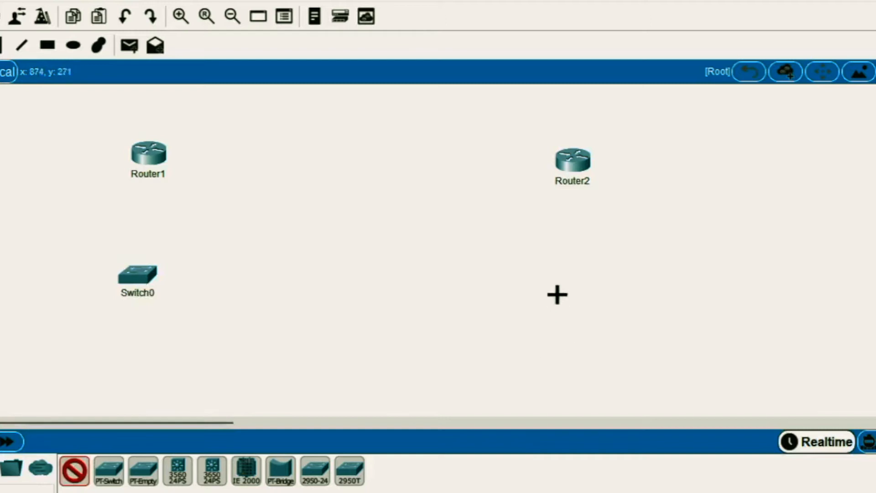
{"action": "left_click", "coordinate": [575, 279]}
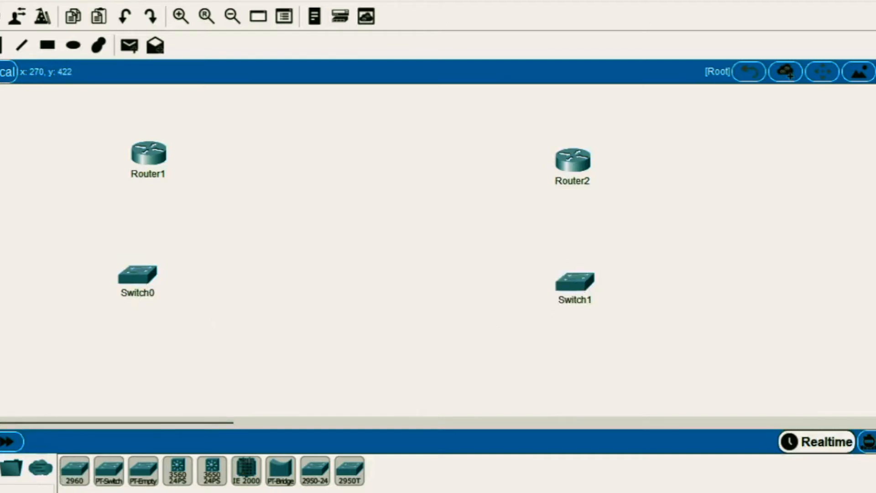
Step: Add four PCs to the workspace, two below Switch0 and two below Switch1
{"action": "left_click", "coordinate": [19, 488]}
{"action": "left_click", "coordinate": [74, 469]}
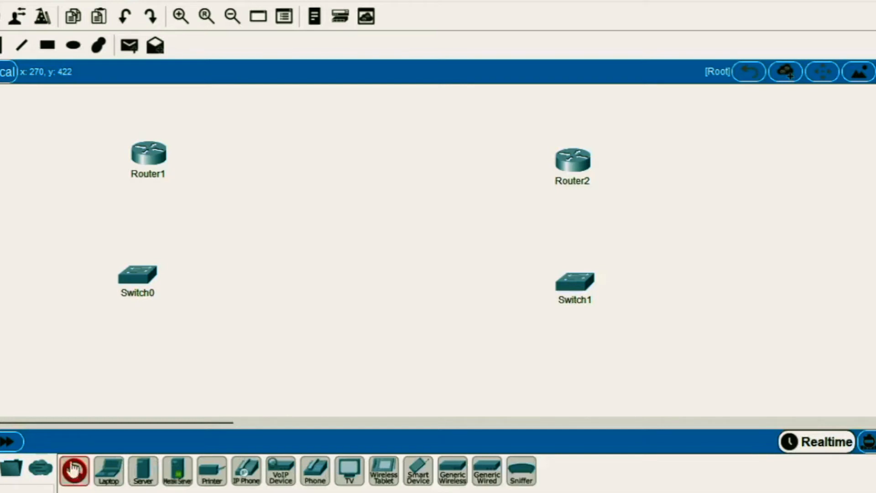
{"action": "left_click", "coordinate": [44, 358]}
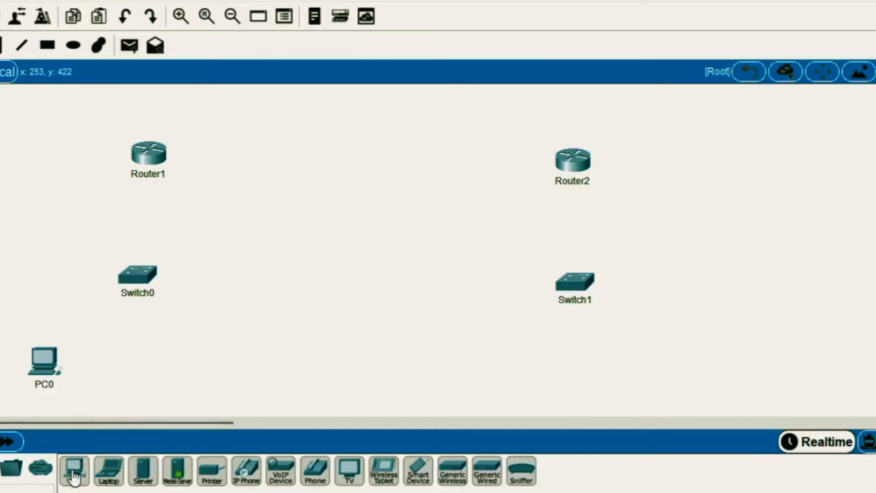
{"action": "left_click", "coordinate": [208, 367]}
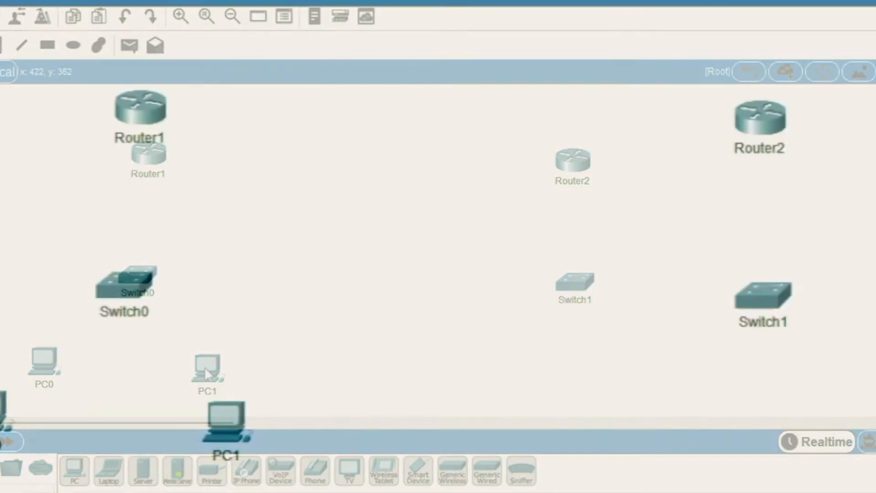
{"action": "left_click", "coordinate": [630, 409]}
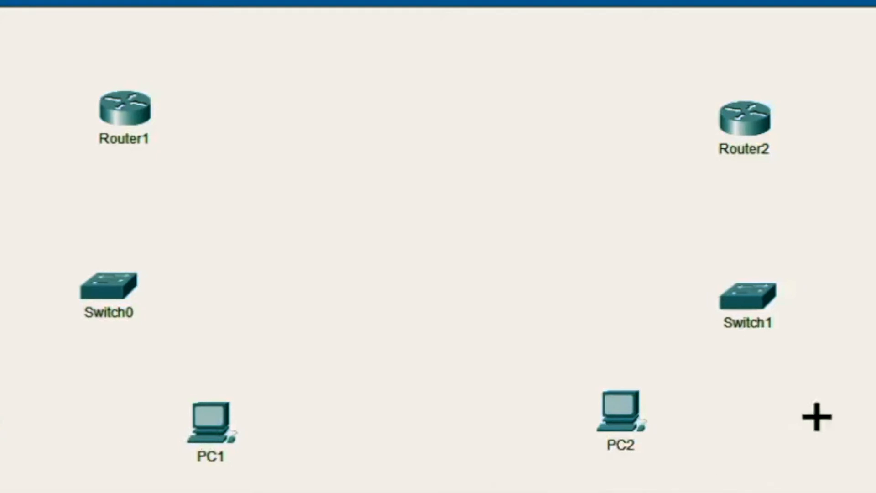
{"action": "left_click", "coordinate": [862, 415]}
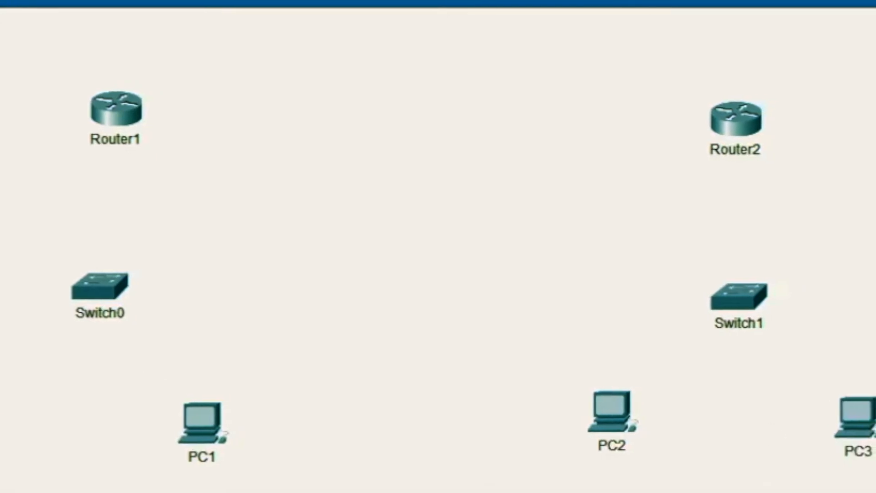
Step: Move Router1, Switch0, PC0 and PC1 together closer to the Router2 group
{"action": "left_click_drag", "start_coordinate": [2, 71], "coordinate": [361, 460]}
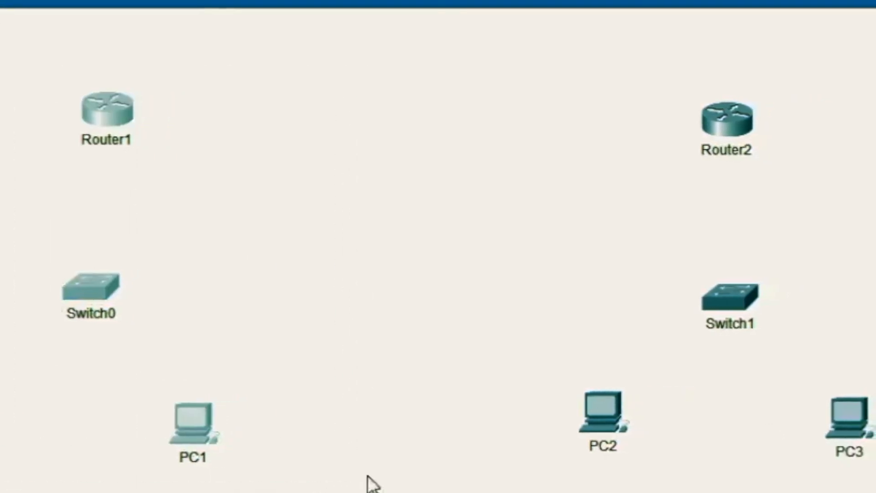
{"action": "left_click_drag", "start_coordinate": [114, 130], "coordinate": [217, 104]}
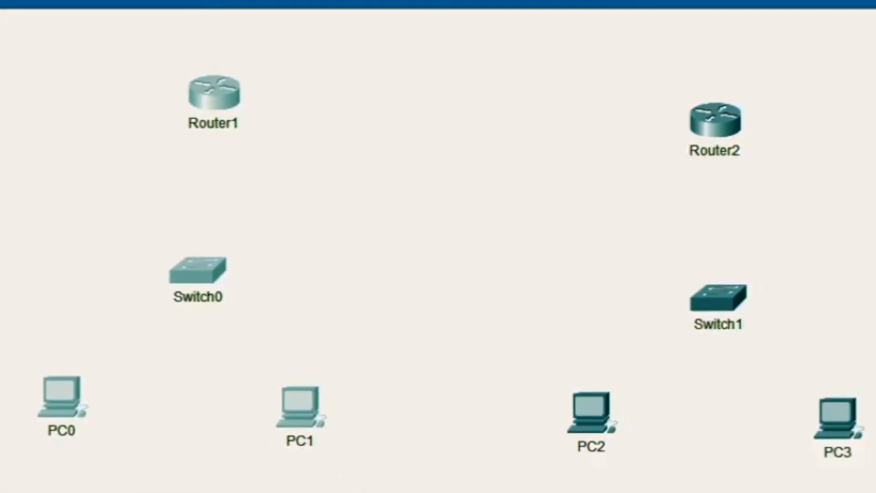
Step: Connect PC0 and PC1 to Switch0 with cables
{"action": "left_click", "coordinate": [75, 397]}
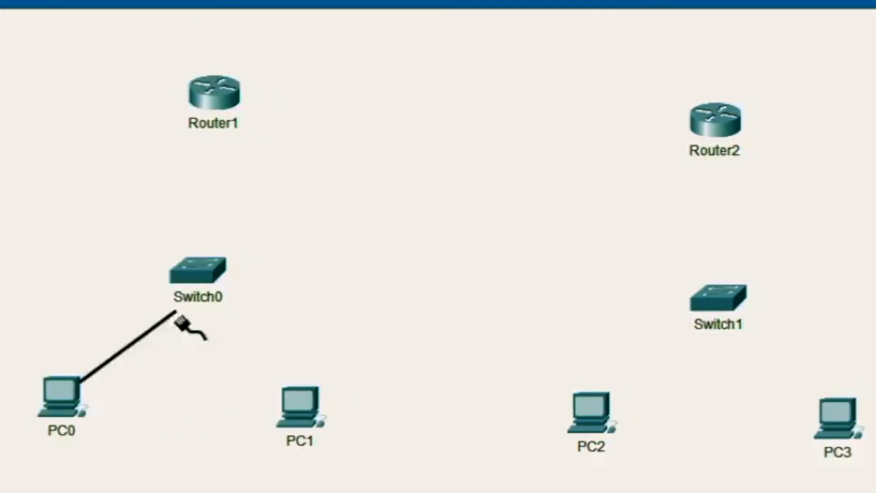
{"action": "left_click", "coordinate": [197, 287]}
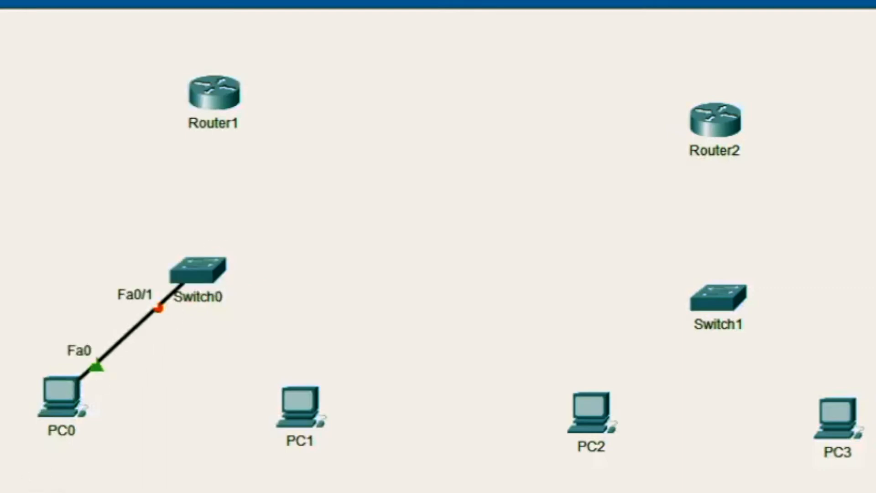
{"action": "left_click", "coordinate": [200, 273]}
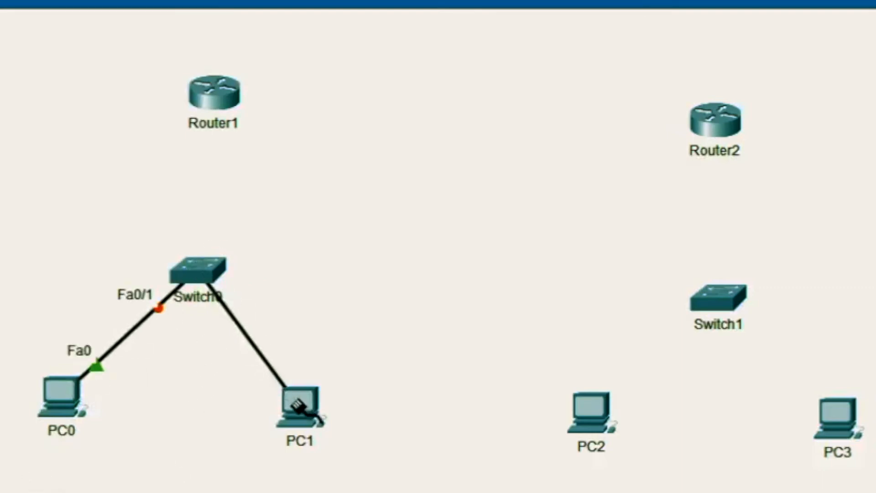
{"action": "left_click", "coordinate": [298, 406]}
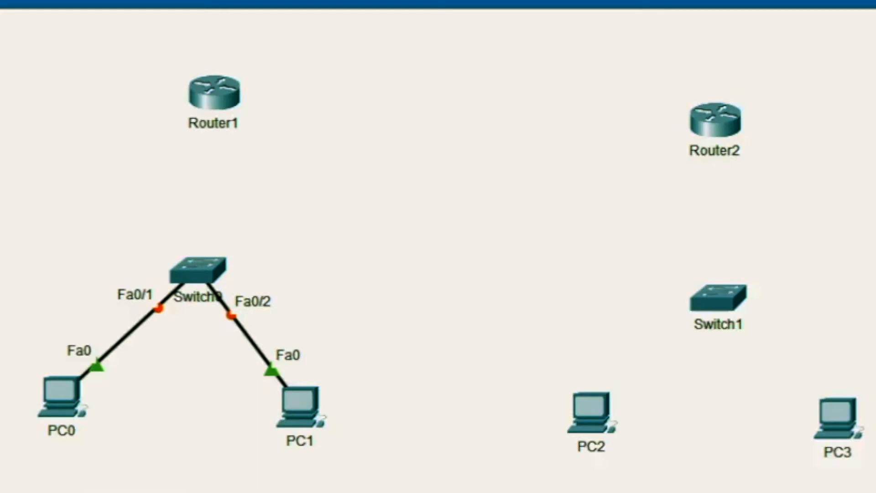
Step: Connect PC2 and PC3 to Switch1 with cables
{"action": "left_click", "coordinate": [587, 410]}
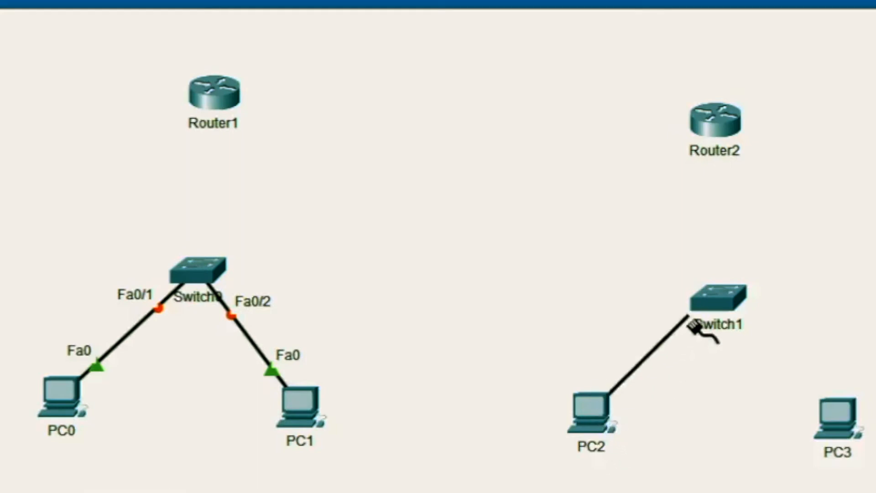
{"action": "left_click", "coordinate": [717, 306]}
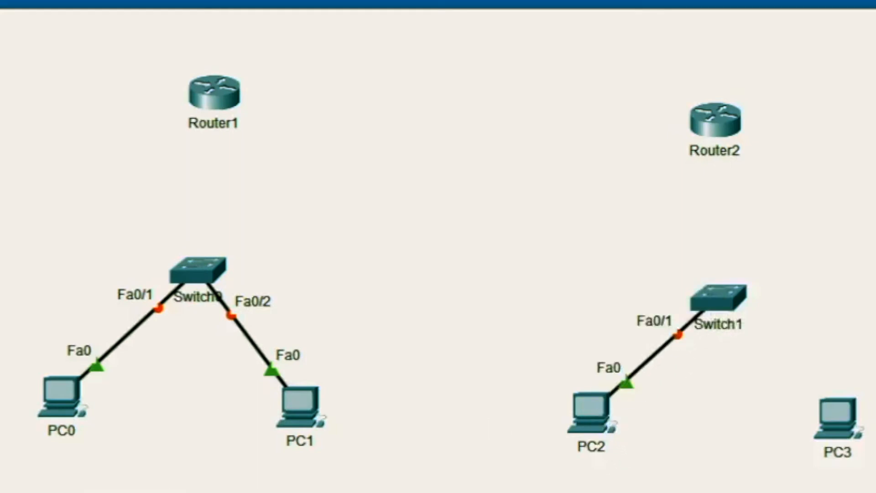
{"action": "left_click", "coordinate": [837, 415]}
{"action": "left_click", "coordinate": [724, 305]}
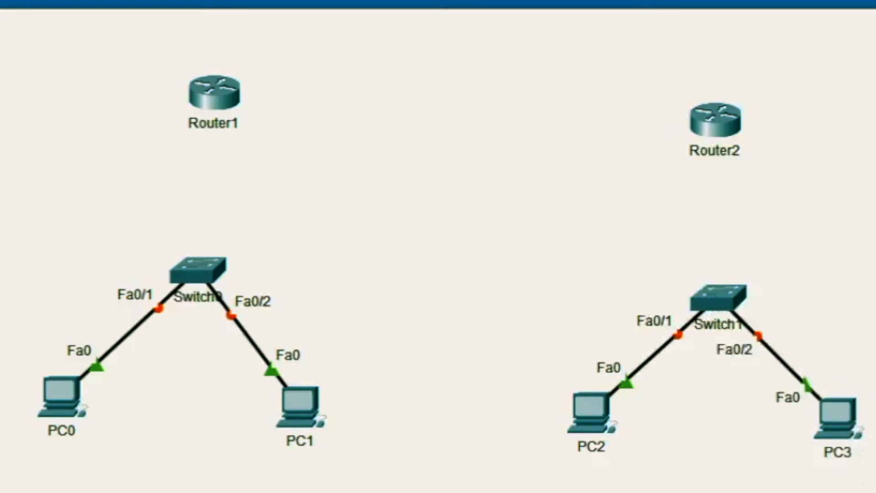
Step: Cable each router to the switch below it and link Router1 directly to Router2
{"action": "left_click", "coordinate": [707, 122]}
{"action": "left_click", "coordinate": [718, 297]}
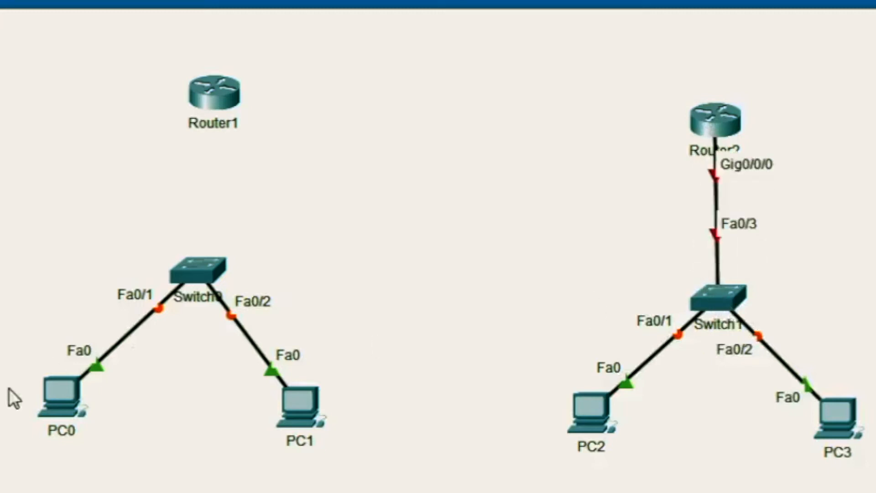
{"action": "left_click", "coordinate": [223, 112]}
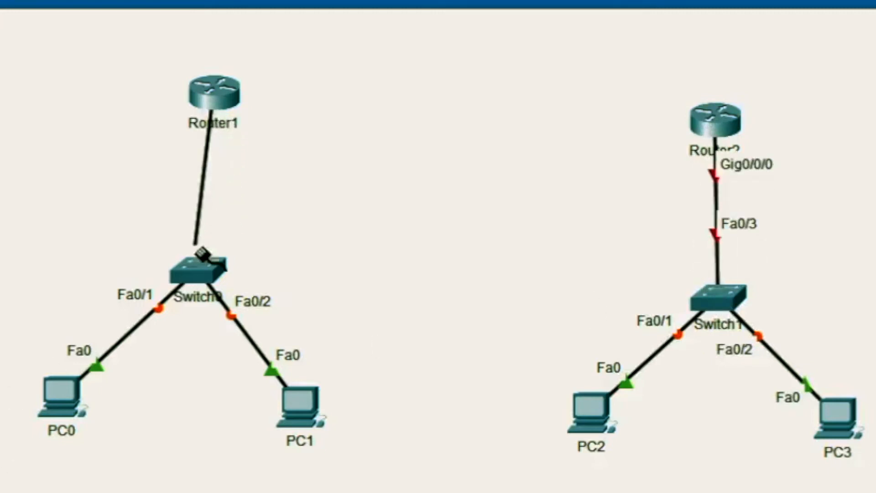
{"action": "left_click", "coordinate": [203, 269]}
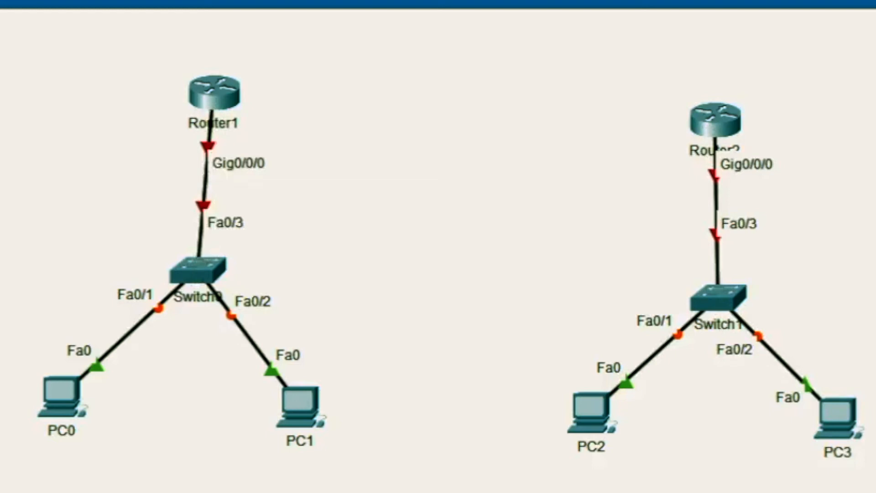
{"action": "left_click", "coordinate": [250, 95]}
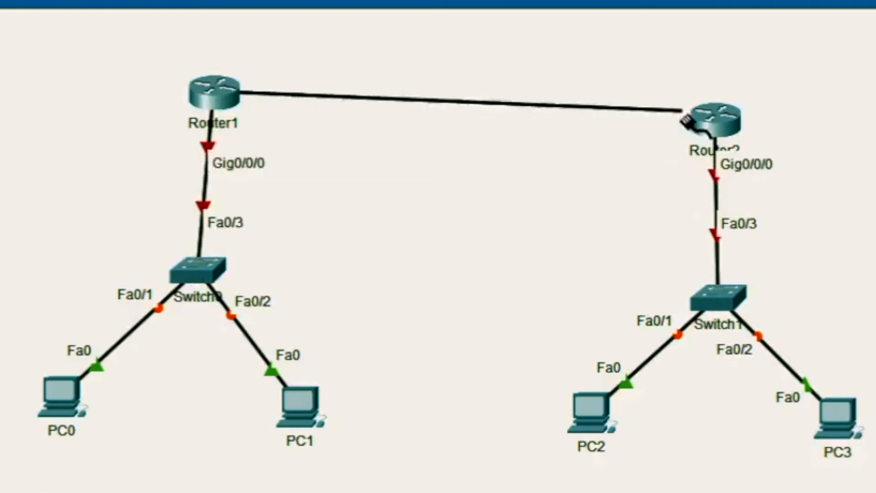
{"action": "left_click", "coordinate": [712, 134]}
Step: Add the address note 192.168.2.1 beside Router1 and 192.168.0.1 above its Gig0/0/1 port
{"action": "left_click", "coordinate": [56, 120]}
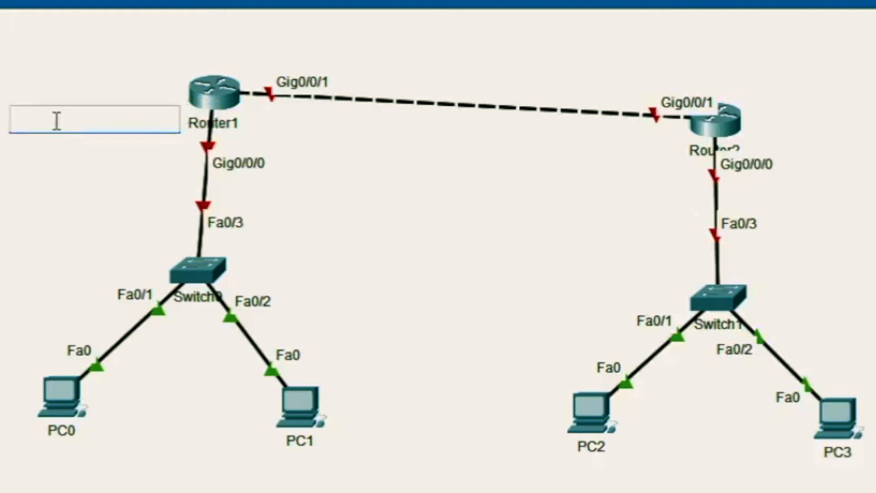
{"action": "type", "text": "19"}
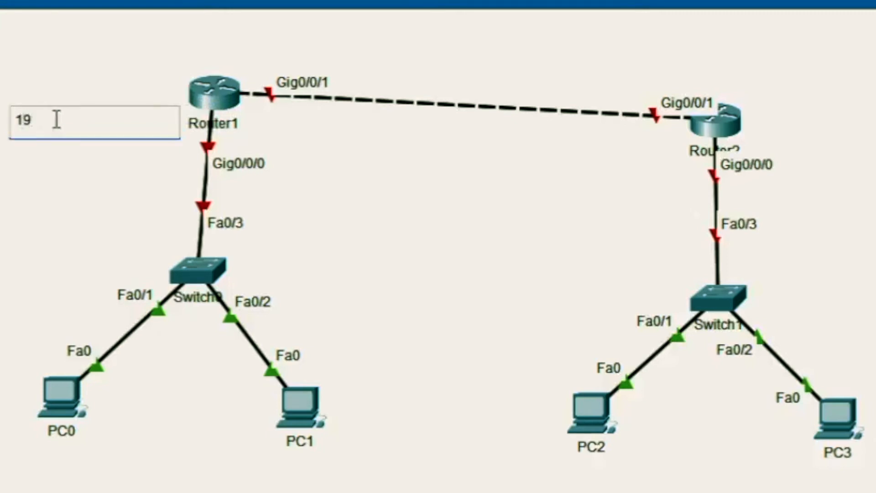
{"action": "type", "text": "2.168.2.1"}
{"action": "left_click", "coordinate": [265, 49]}
{"action": "type", "text": "1"}
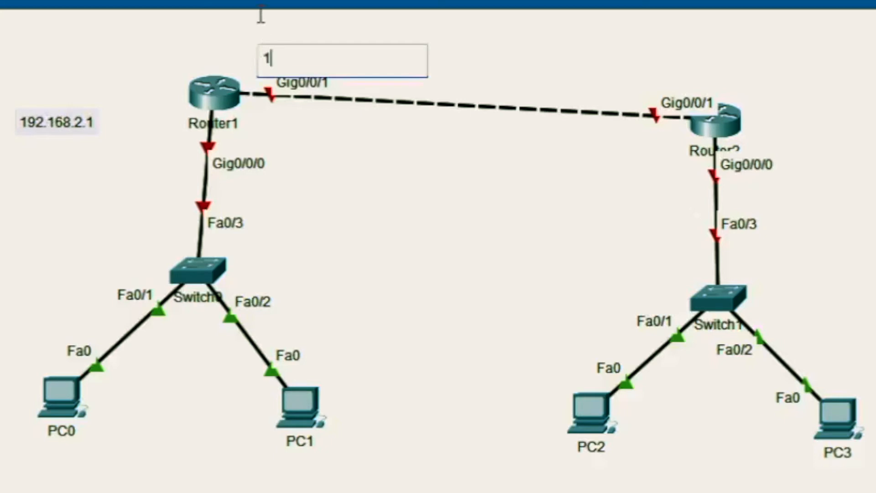
{"action": "type", "text": "92.16"}
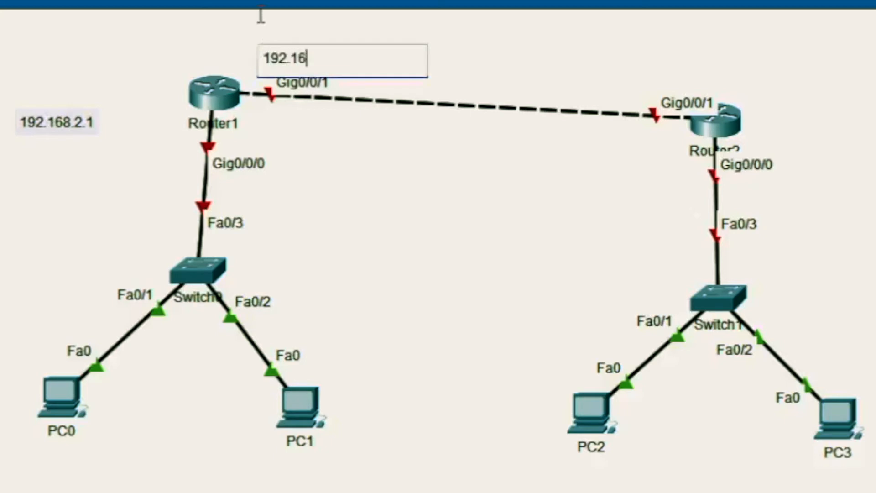
{"action": "type", "text": "8.0.1"}
Step: Add the address note 192.168.0.2 above Router2's Gig0/0/1 port
{"action": "left_click", "coordinate": [610, 54]}
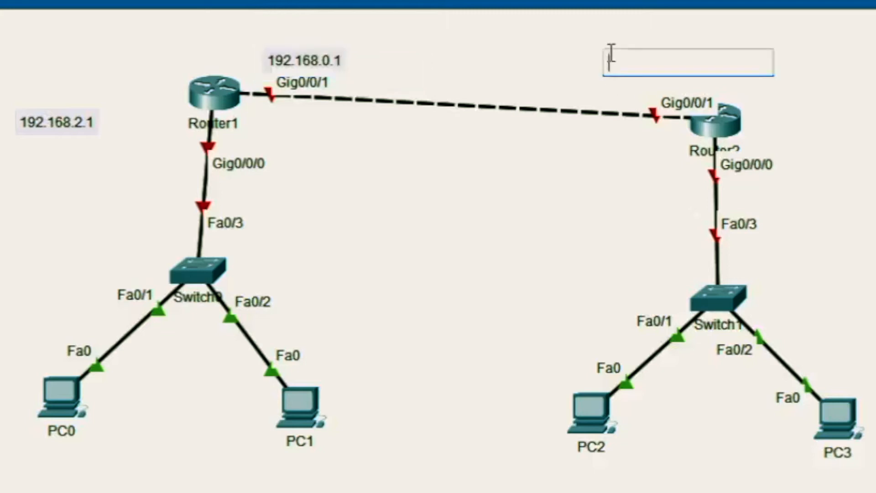
{"action": "type", "text": "192."}
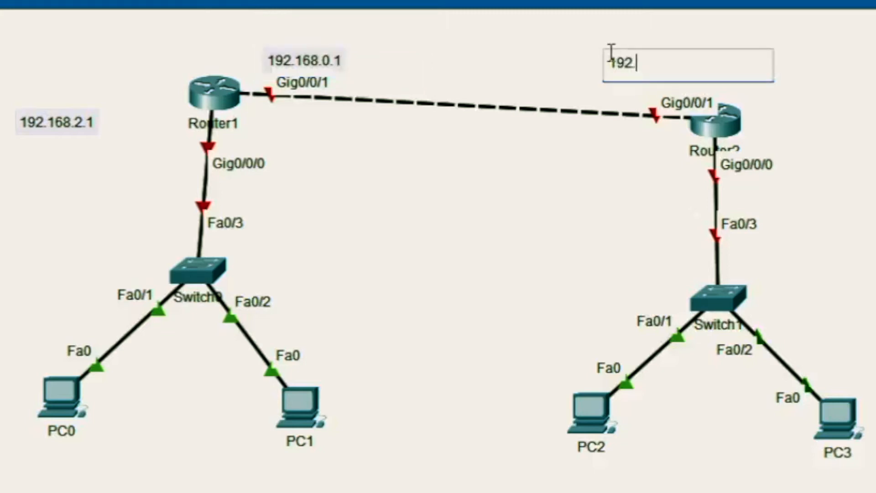
{"action": "type", "text": "168.0"}
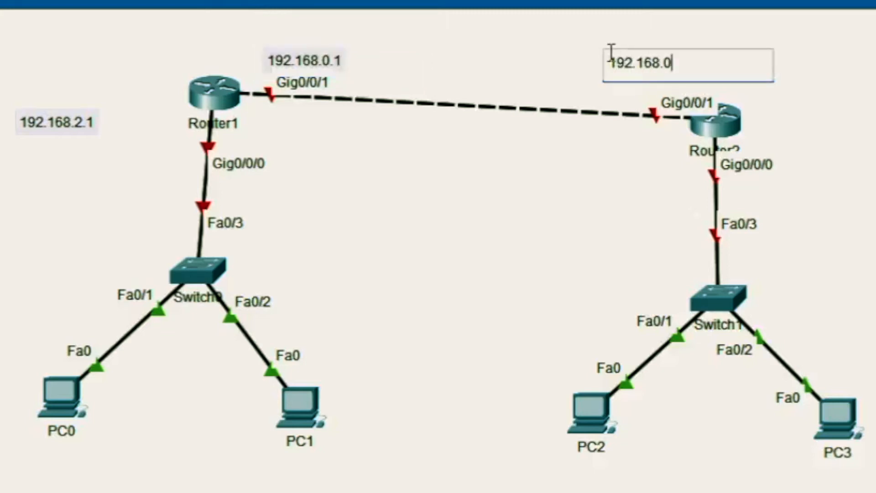
{"action": "type", "text": ".2"}
Step: Add the address note 192.168.3.1 beside Router2's Gig0/0/0 link
{"action": "left_click", "coordinate": [822, 169]}
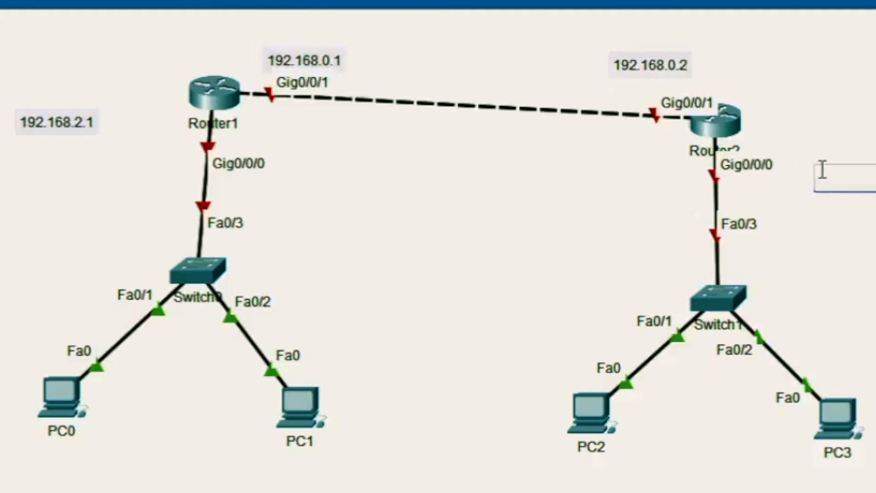
{"action": "type", "text": "192."}
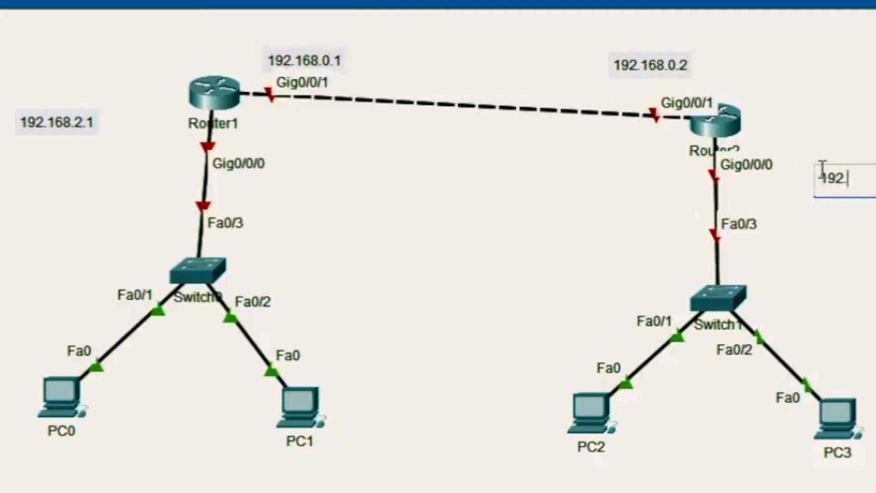
{"action": "type", "text": "168.3."}
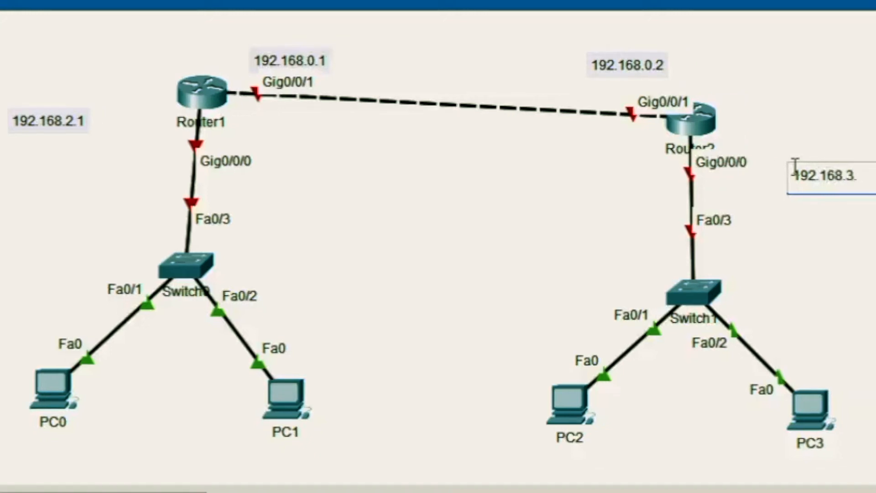
{"action": "type", "text": "1"}
Step: Add the address notes 192.168.2.2 below PC0 and 192.168.2.3 below PC1
{"action": "left_click", "coordinate": [3, 455]}
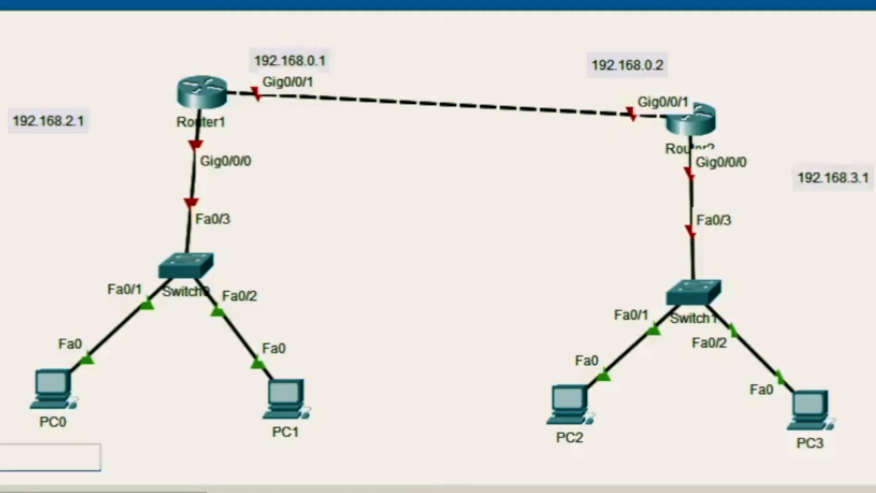
{"action": "key", "text": "Return"}
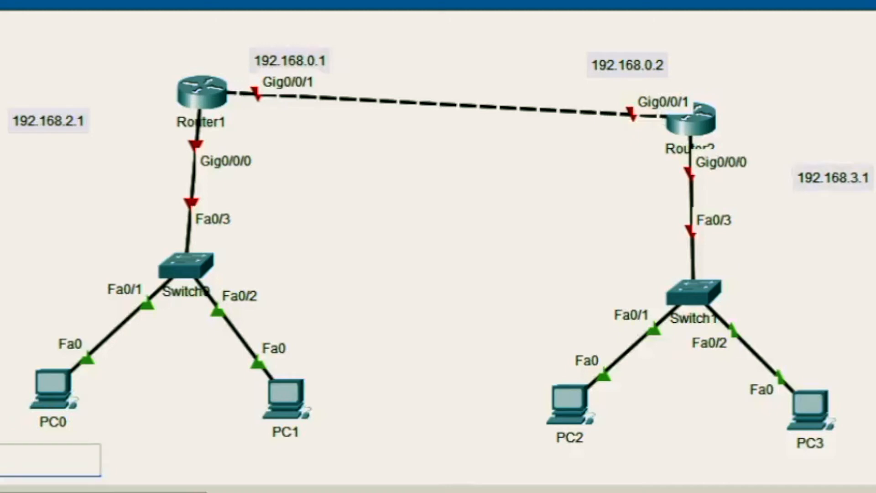
{"action": "type", "text": "192.1"}
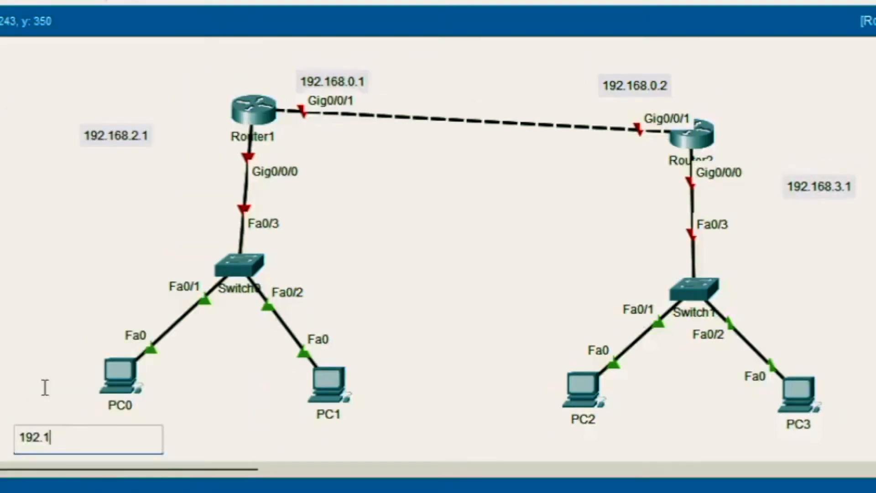
{"action": "type", "text": "68.2.2"}
{"action": "left_click", "coordinate": [259, 431]}
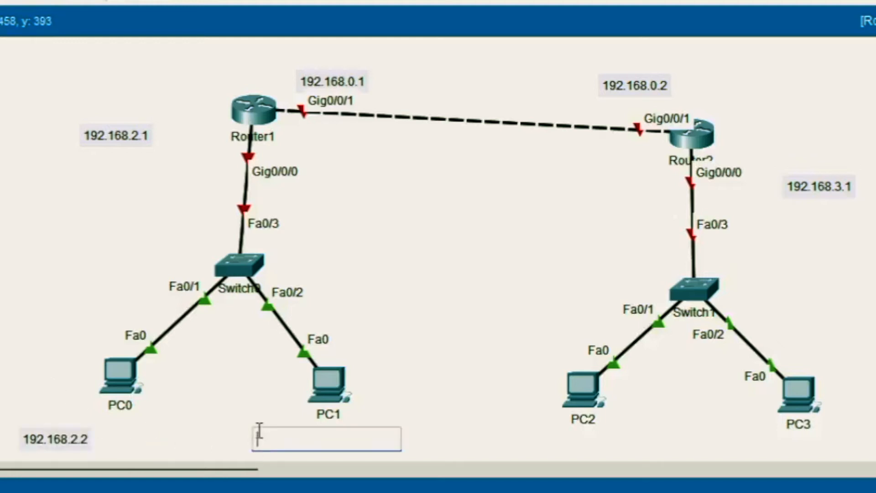
{"action": "type", "text": "192.1"}
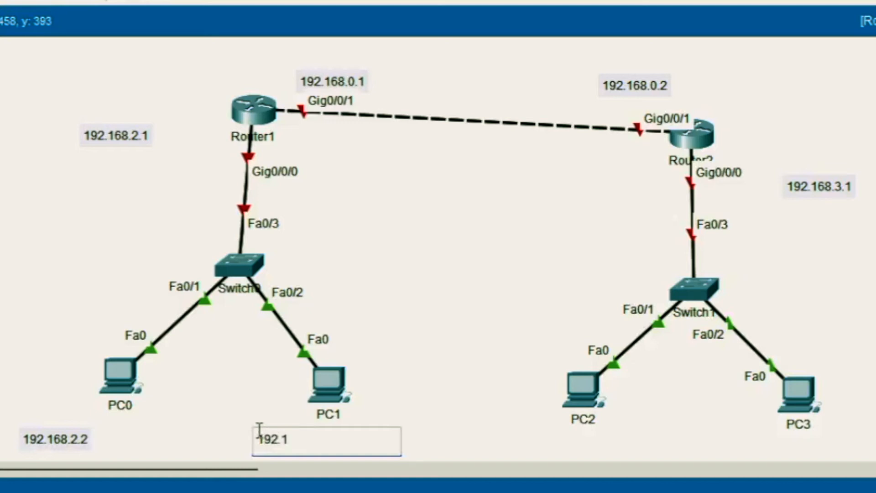
{"action": "type", "text": "68.2.3"}
Step: Add the address notes 192.168.3.2 below PC2 and 192.168.3.3 beside PC3
{"action": "left_click", "coordinate": [535, 431]}
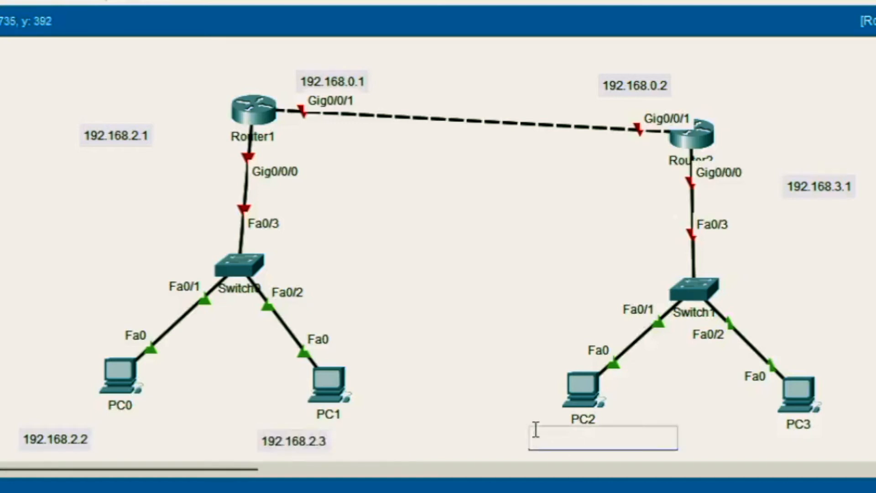
{"action": "type", "text": "192.1"}
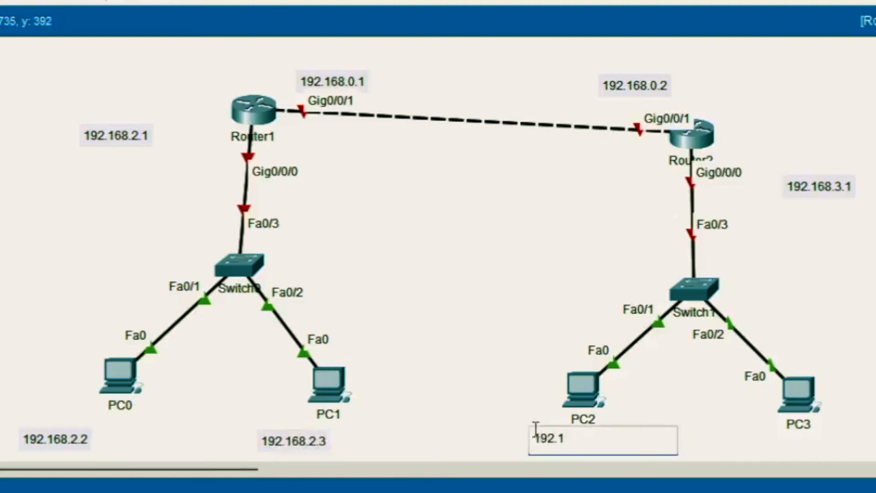
{"action": "type", "text": "68.3.2"}
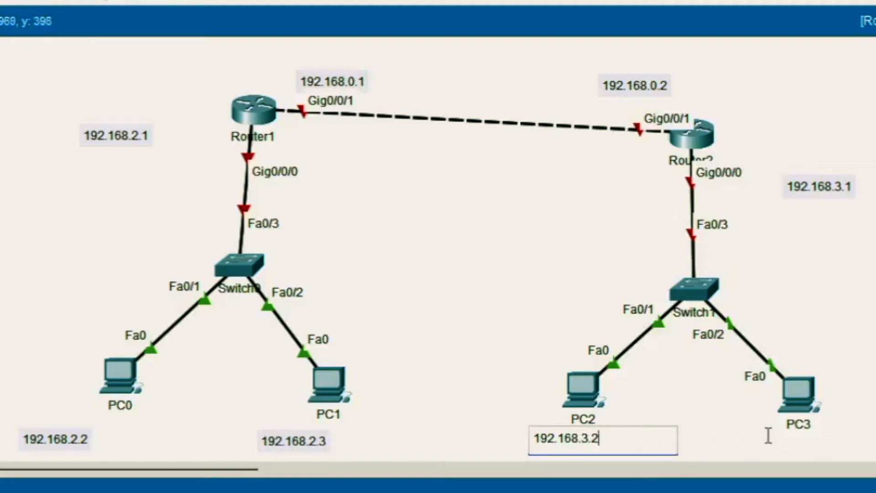
{"action": "left_click", "coordinate": [844, 416]}
{"action": "type", "text": "192.1"}
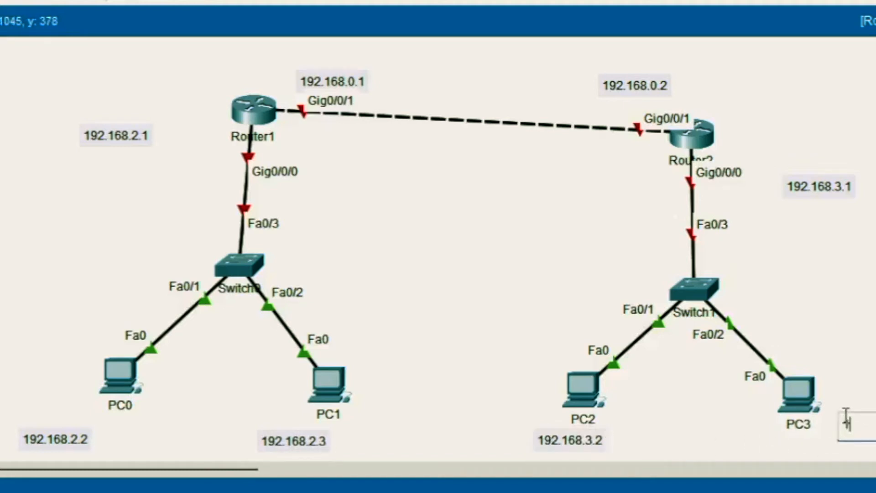
{"action": "type", "text": "68.3.3"}
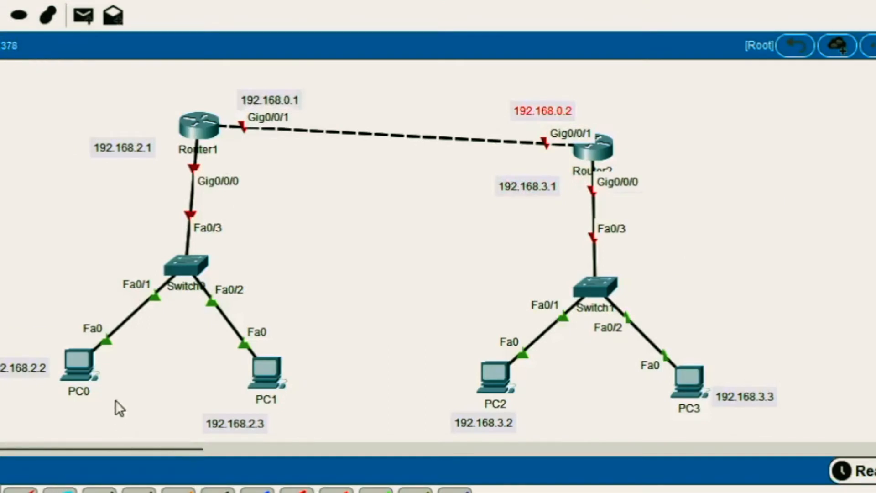
Step: Open Router1's command line interface and move its window clear of Router1's side of the topology
{"action": "left_click", "coordinate": [199, 130]}
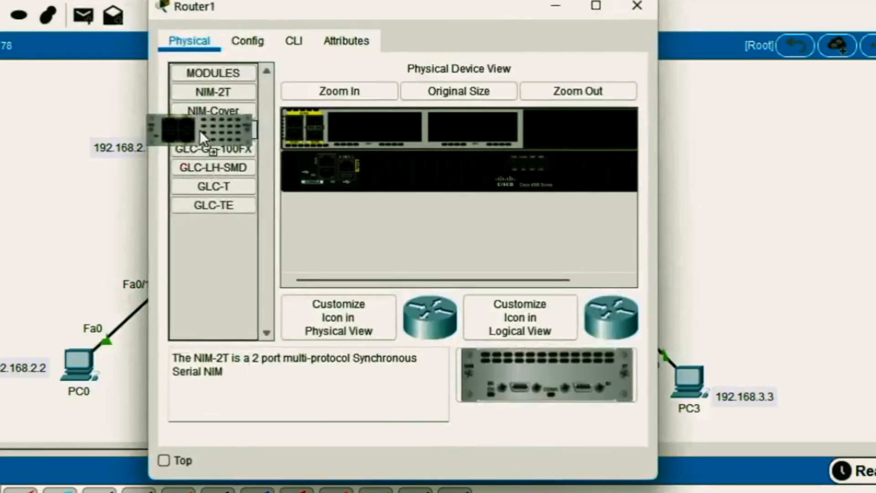
{"action": "left_click_drag", "start_coordinate": [199, 130], "coordinate": [319, 128]}
{"action": "left_click", "coordinate": [293, 40]}
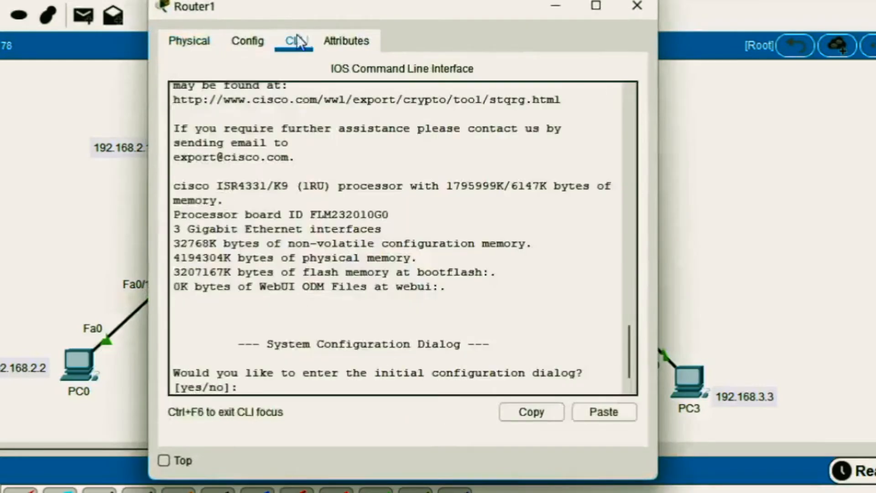
{"action": "left_click_drag", "start_coordinate": [351, 10], "coordinate": [676, 0]}
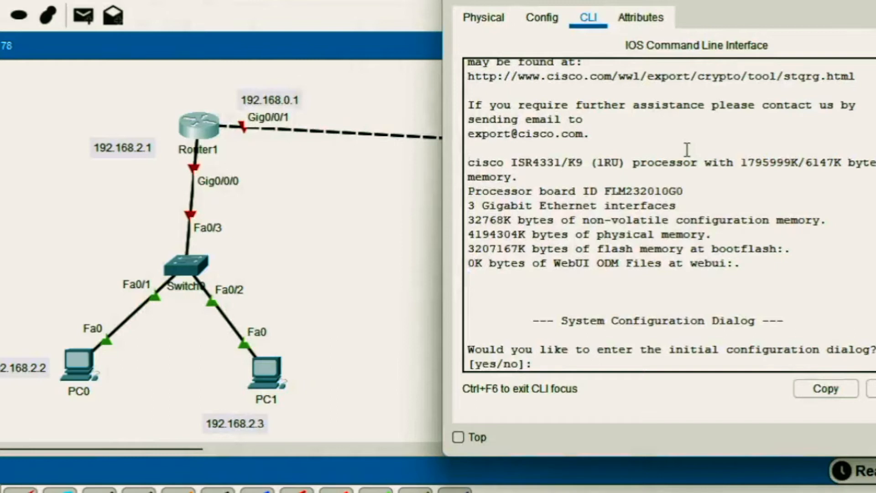
Step: Answer no to Router1's initial configuration dialog and enter global configuration mode with enable and config t
{"action": "double_click", "coordinate": [656, 190]}
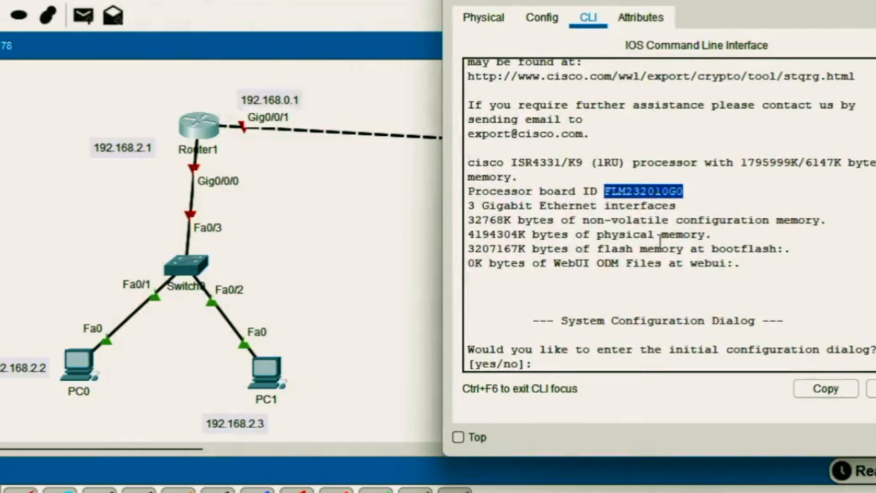
{"action": "key", "text": "Return"}
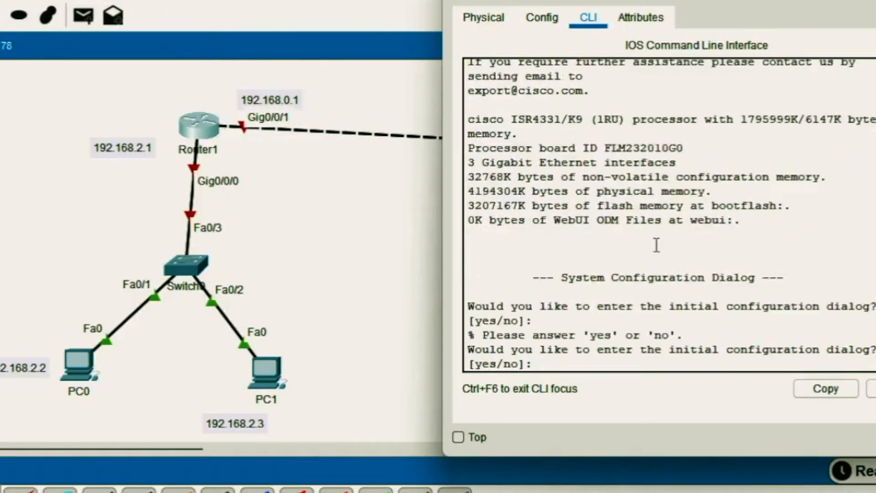
{"action": "type", "text": "no"}
{"action": "key", "text": "Return"}
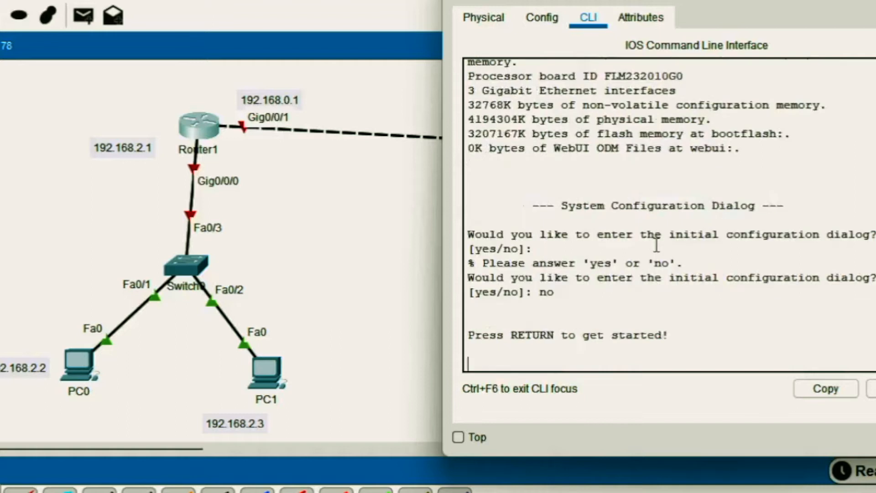
{"action": "key", "text": "Return"}
{"action": "type", "text": "enable"}
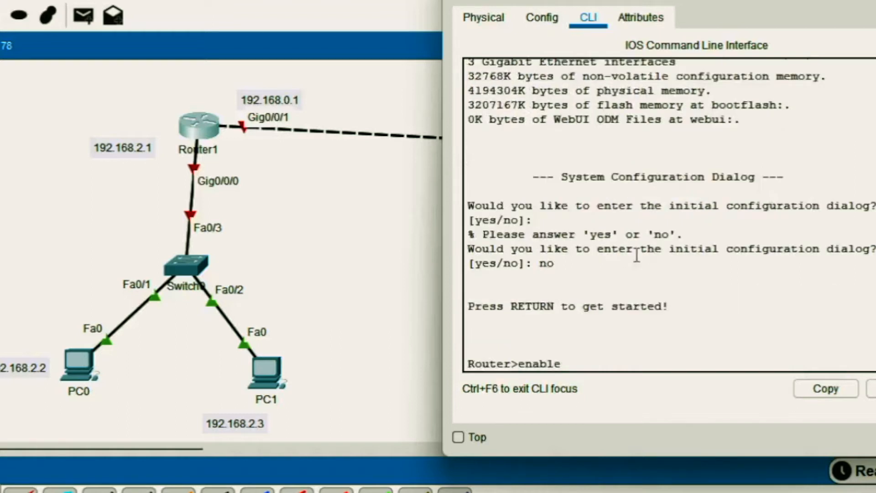
{"action": "key", "text": "Return"}
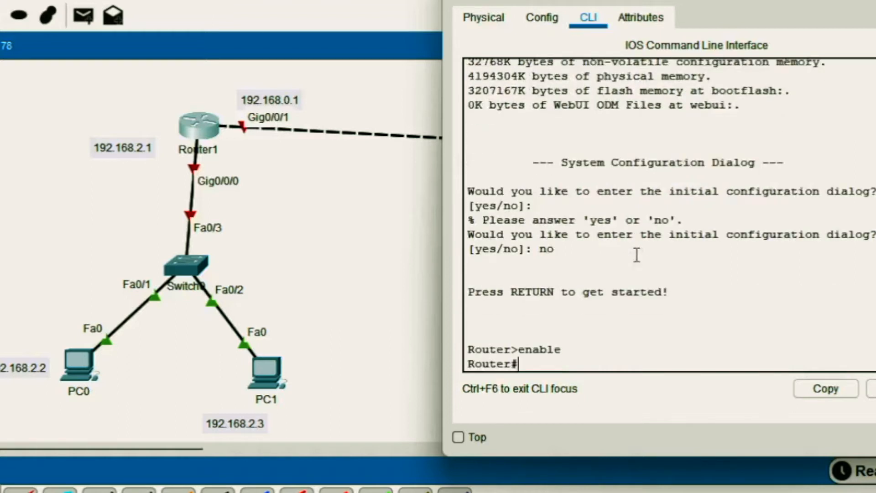
{"action": "type", "text": "config t"}
{"action": "key", "text": "Return"}
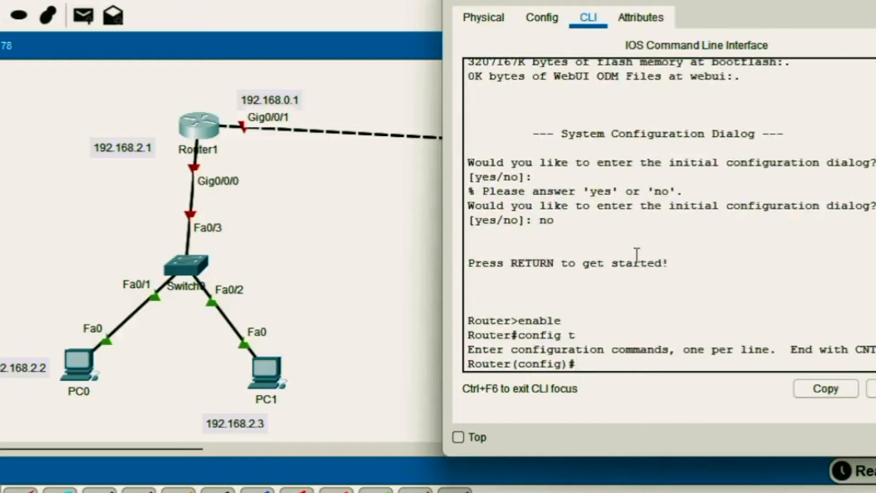
Step: Assign IP address 192.168.2.1 with mask 255.255.255.0 to Router1's gig0/0/0 interface
{"action": "type", "text": "int"}
{"action": "type", "text": "gig"}
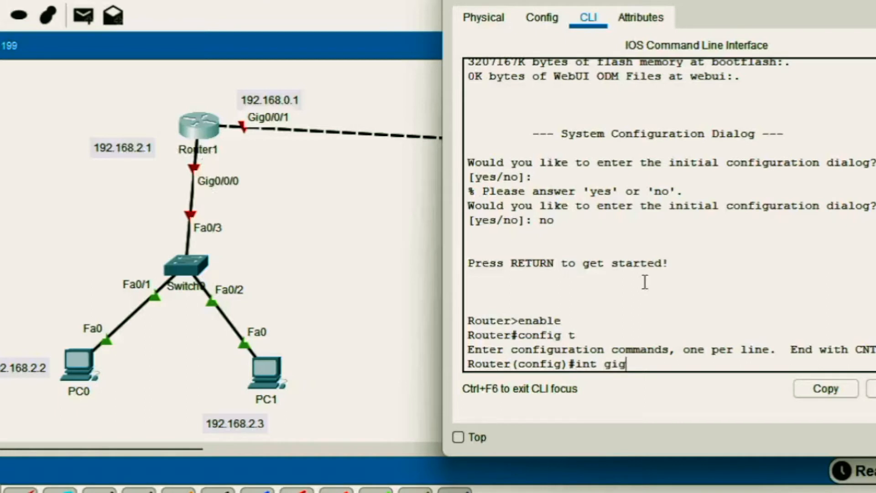
{"action": "type", "text": "0/0/0"}
{"action": "key", "text": "Return"}
{"action": "type", "text": "ig-if)#i"}
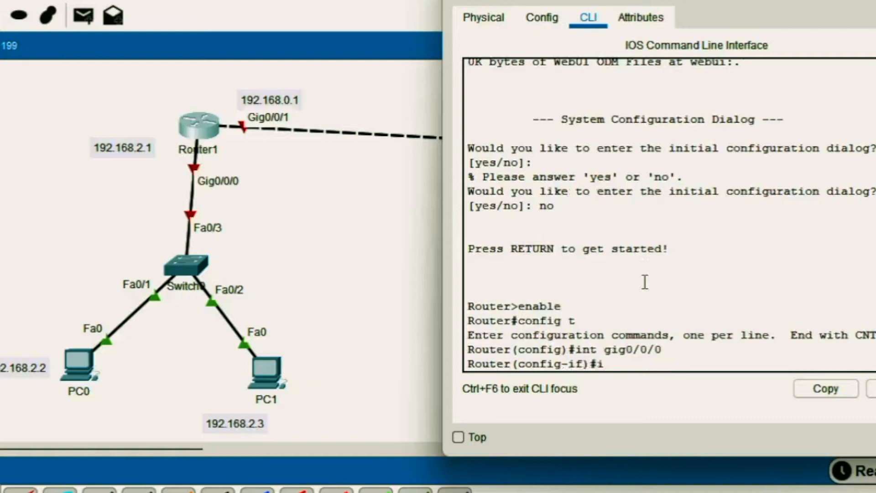
{"action": "type", "text": "p address 192"}
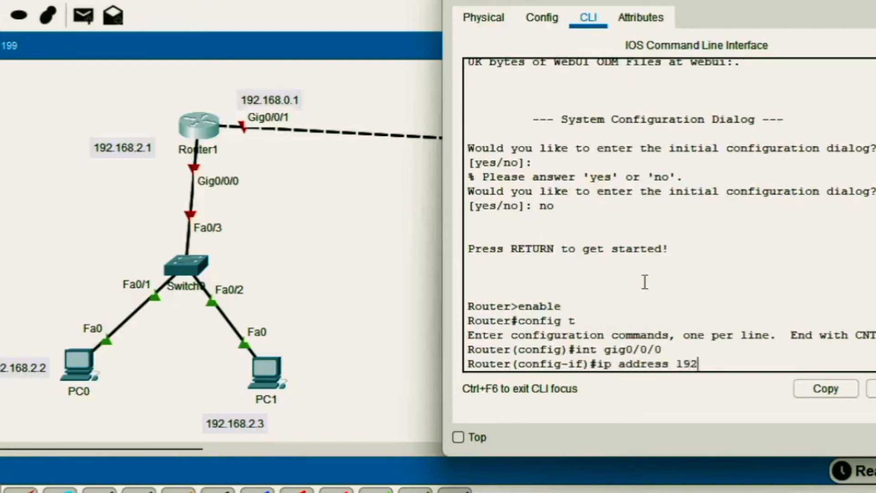
{"action": "type", "text": ".168.2.1 255.255.2"}
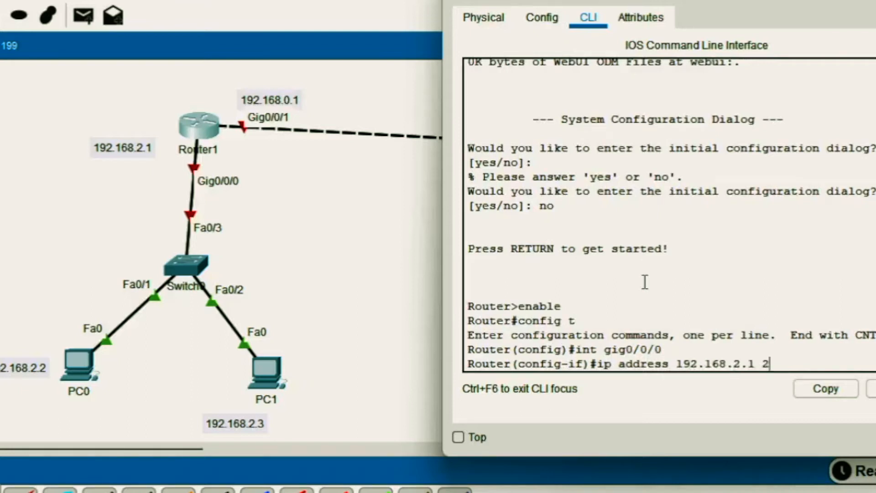
{"action": "type", "text": "55.0"}
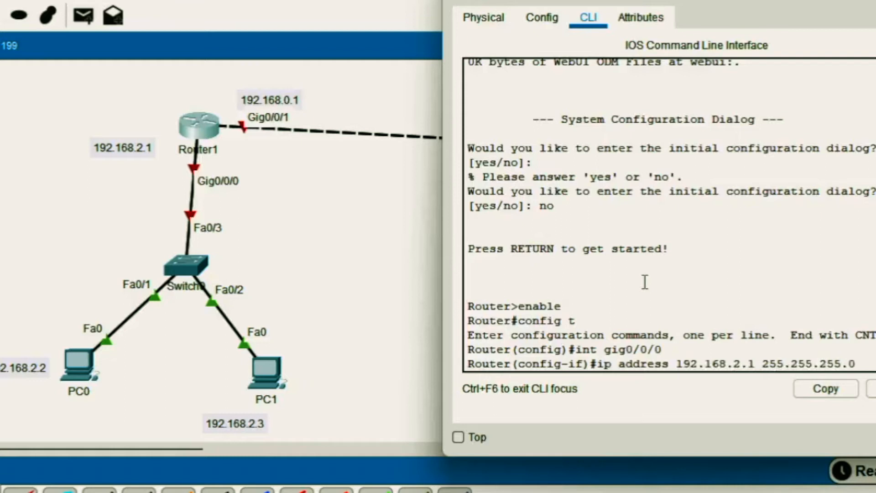
{"action": "key", "text": "Return"}
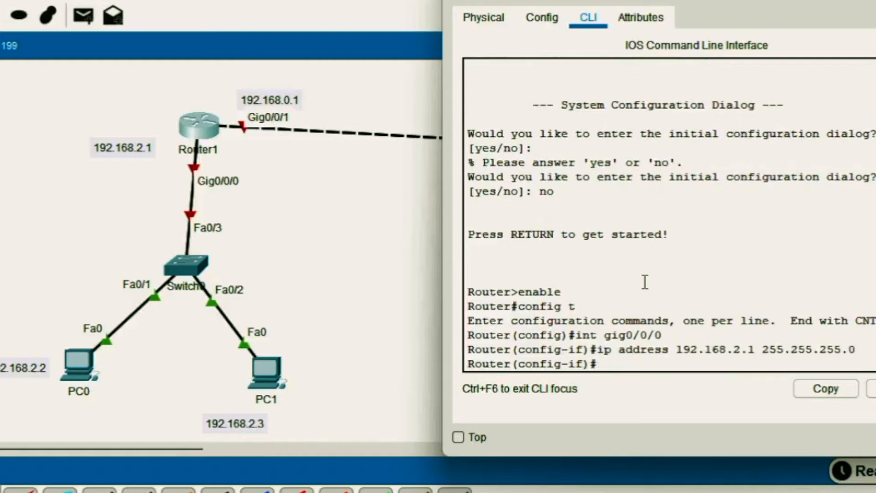
Step: Enable Router1's gig0/0/0 interface with no shut and exit to global configuration mode
{"action": "type", "text": "no shut"}
{"action": "key", "text": "Return"}
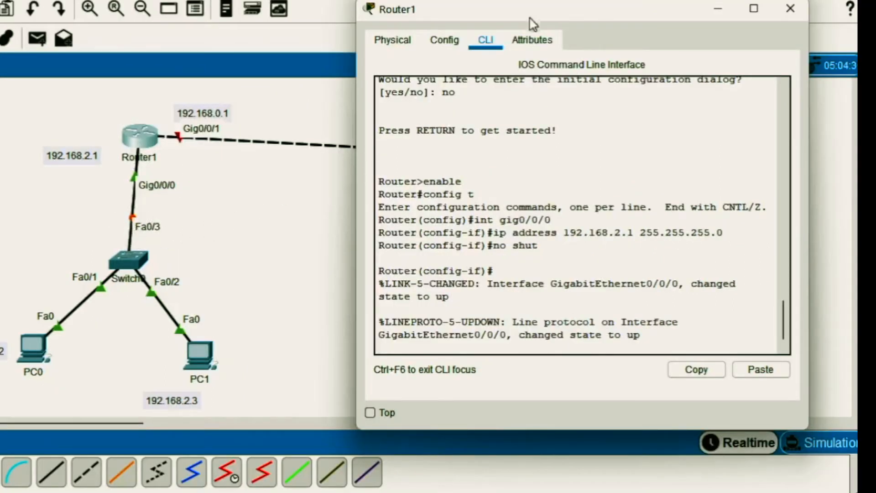
{"action": "left_click_drag", "start_coordinate": [533, 16], "coordinate": [597, 23]}
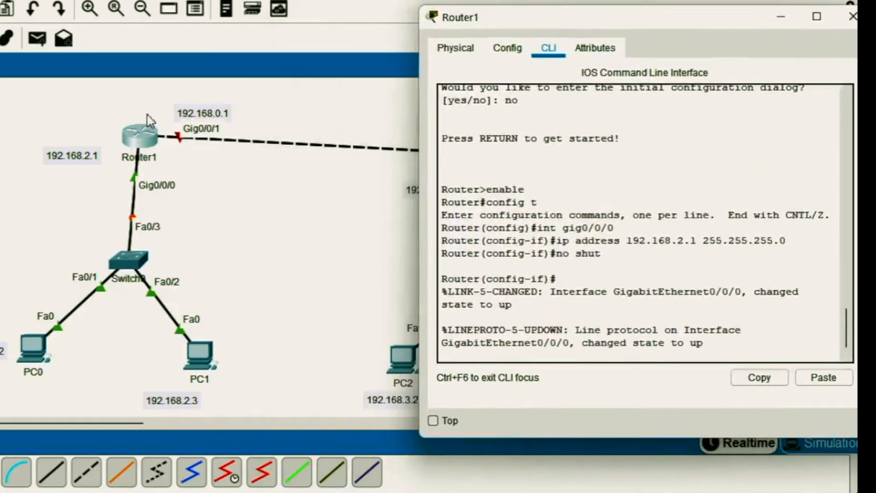
{"action": "left_click", "coordinate": [731, 324]}
{"action": "key", "text": "Return"}
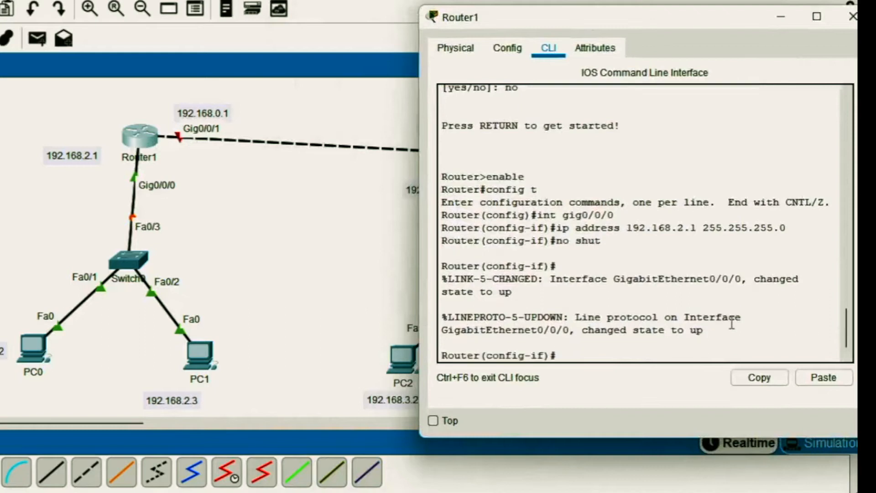
{"action": "type", "text": "exit"}
{"action": "key", "text": "Return"}
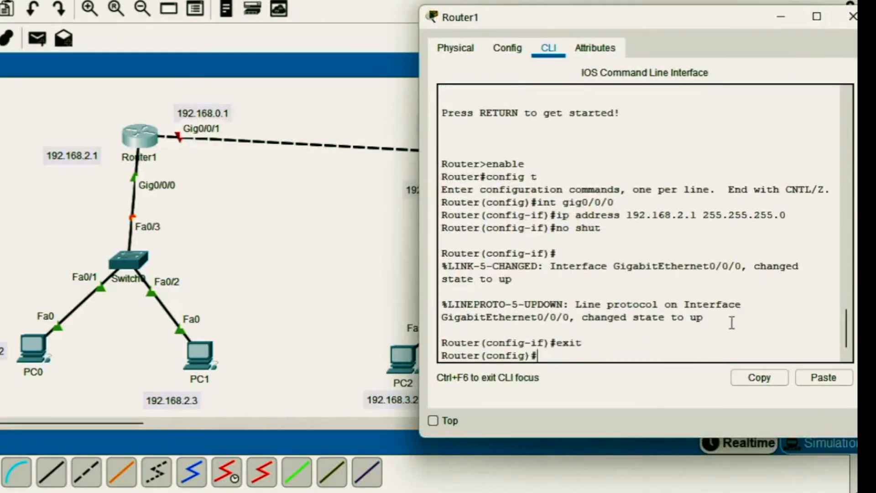
Step: Assign IP address 192.168.0.1 with mask 255.255.255.0 to Router1's gig0/0/1 interface
{"action": "type", "text": "int gig0/0/1"}
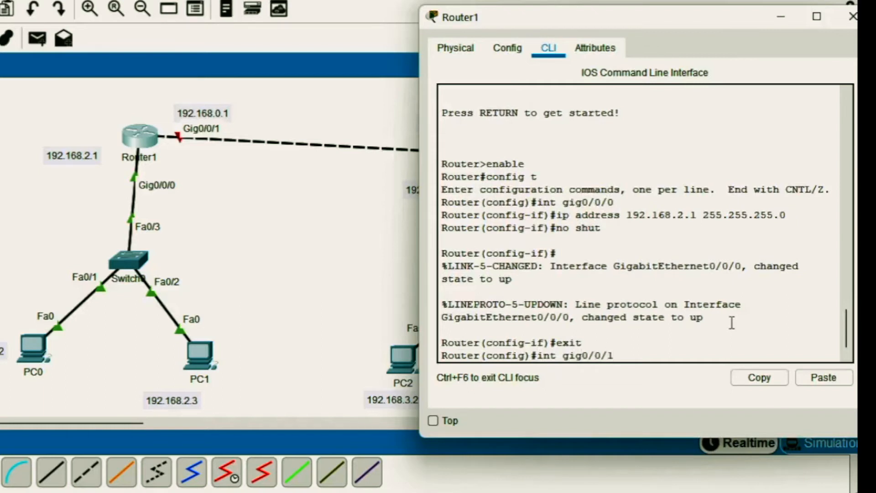
{"action": "key", "text": "Return"}
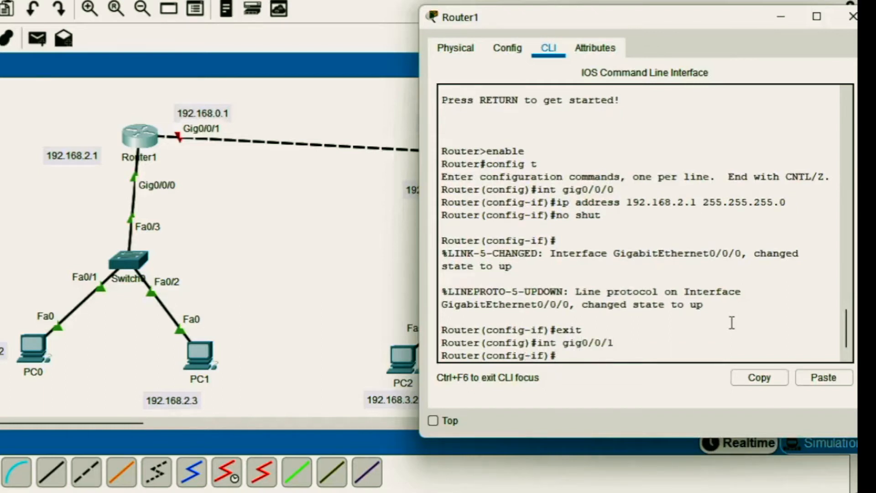
{"action": "type", "text": "ip address 192.168"}
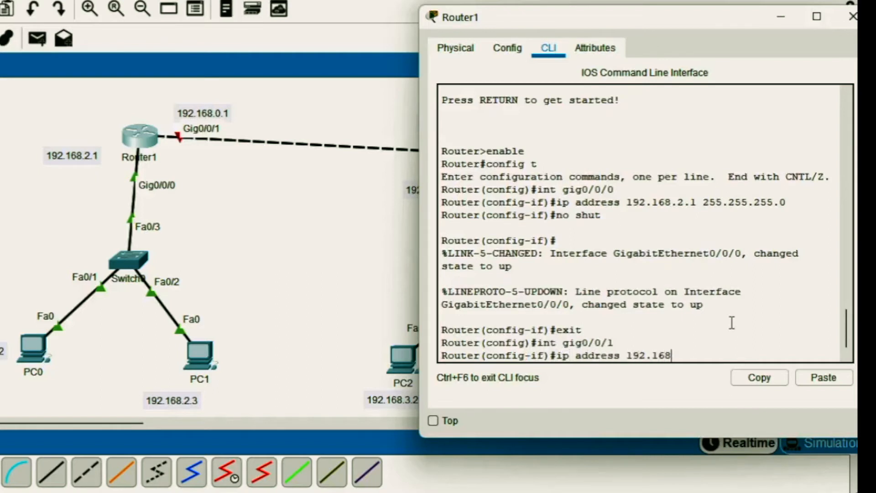
{"action": "type", "text": ".0.1 255.255.255."}
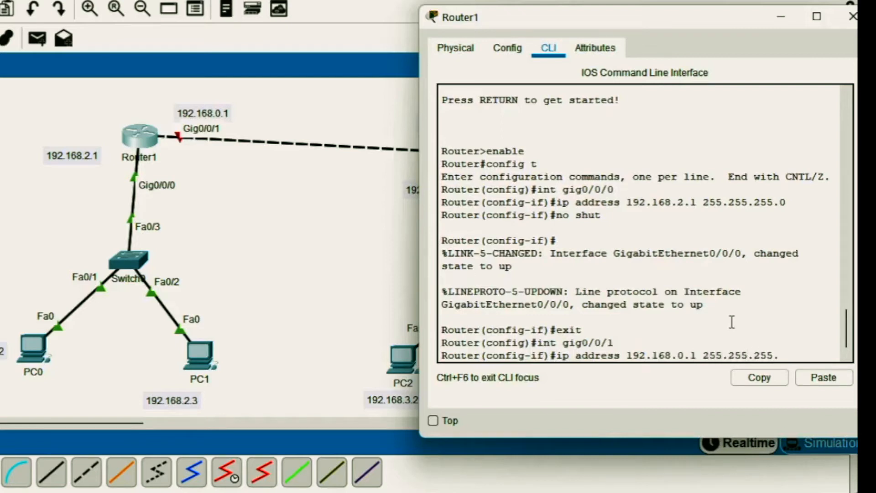
{"action": "type", "text": "0"}
{"action": "key", "text": "Return"}
Step: Enable Router1's gig0/0/1 interface with no shut and close Router1's window
{"action": "type", "text": "nfig-if)#n"}
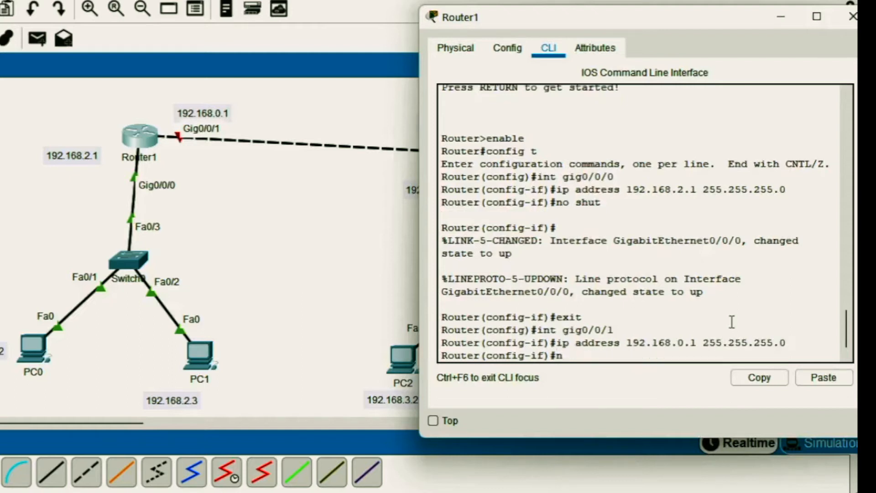
{"action": "type", "text": "o shut"}
{"action": "key", "text": "Return"}
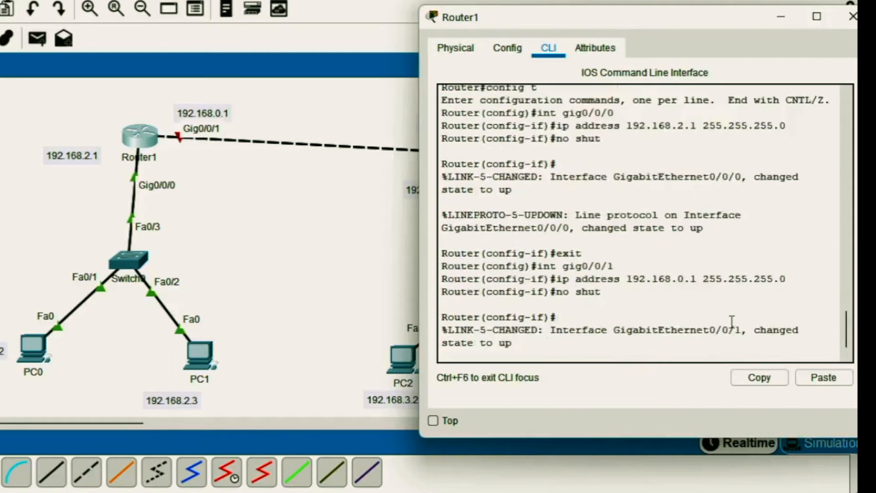
{"action": "key", "text": "Return"}
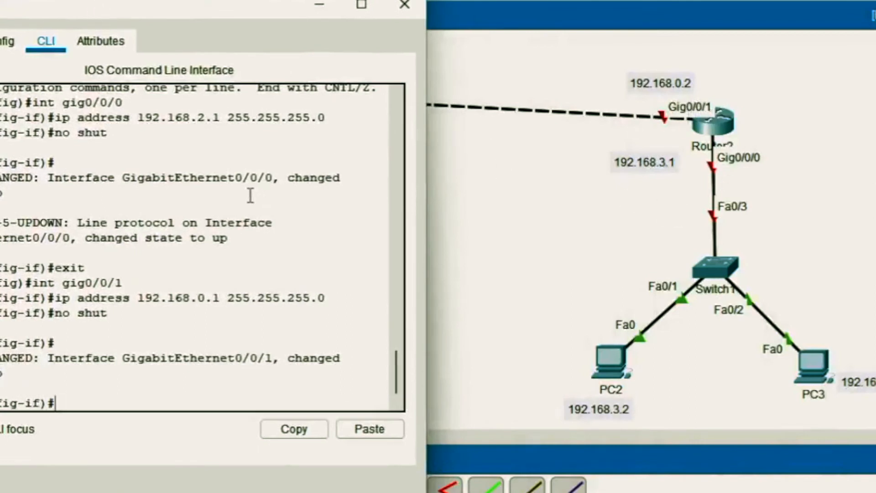
{"action": "left_click", "coordinate": [404, 5]}
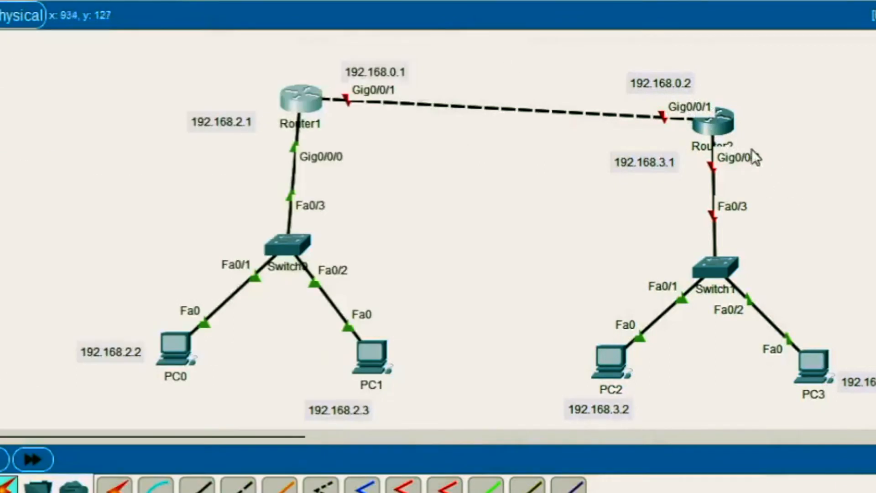
Step: Open Router2's command line interface and move its window clear of Router2's side of the topology
{"action": "left_click", "coordinate": [711, 120]}
{"action": "left_click_drag", "start_coordinate": [561, 7], "coordinate": [247, 7]}
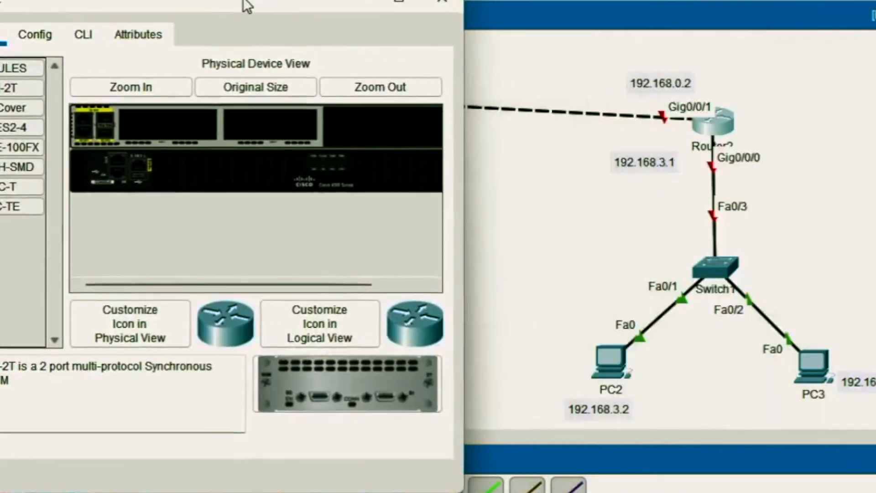
{"action": "left_click", "coordinate": [81, 37]}
Step: Answer no to Router2's initial configuration dialog and enter global configuration mode with enable and config t
{"action": "key", "text": "Return"}
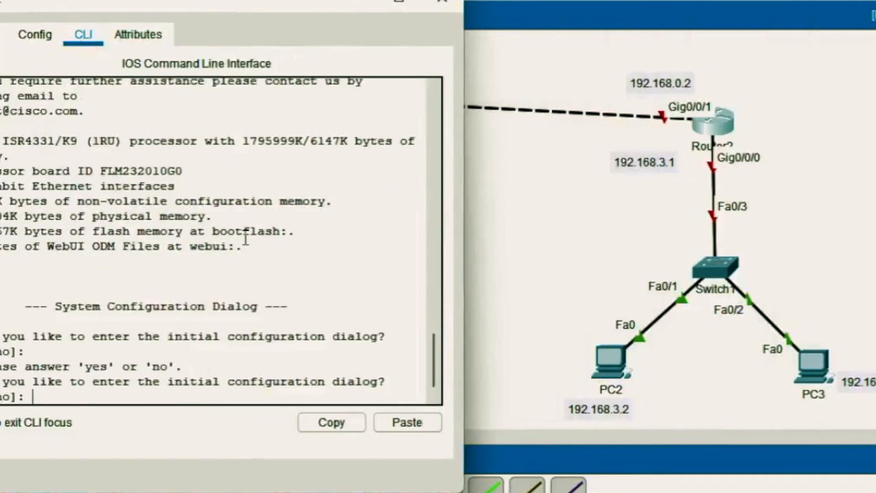
{"action": "type", "text": "no"}
{"action": "key", "text": "Return"}
{"action": "key", "text": "Return"}
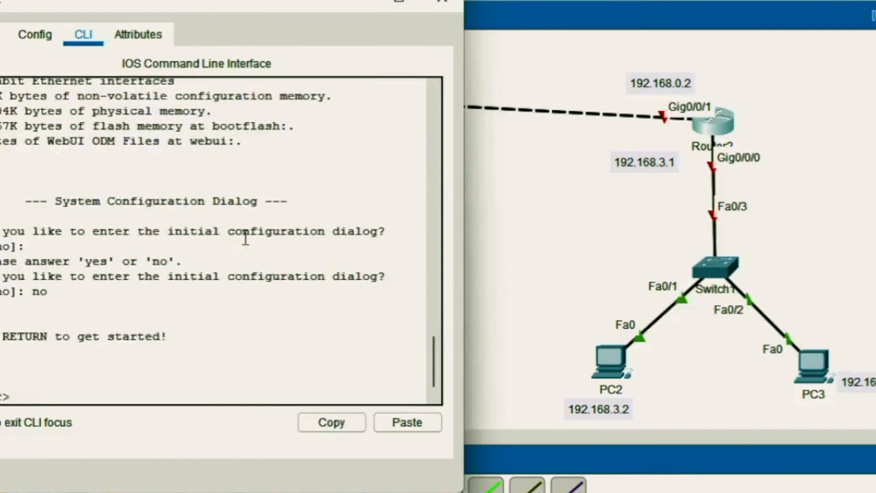
{"action": "type", "text": "enable"}
{"action": "key", "text": "Return"}
{"action": "type", "text": "con"}
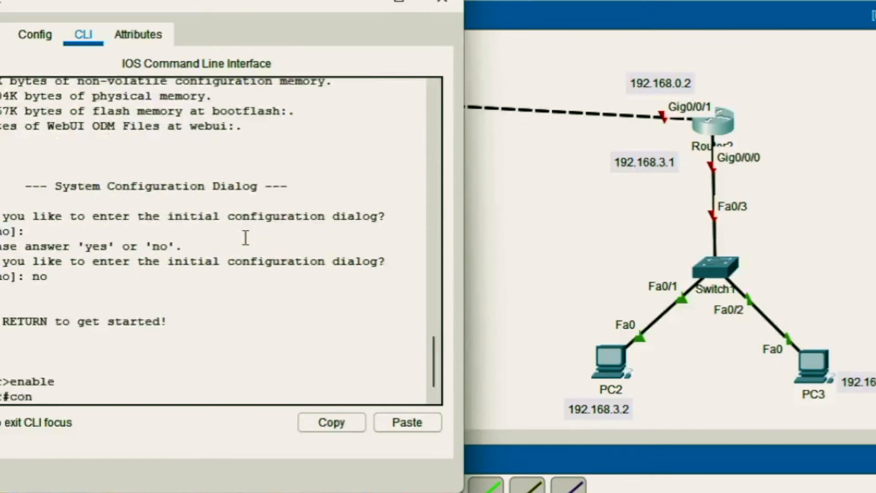
{"action": "type", "text": "fig t"}
{"action": "key", "text": "Return"}
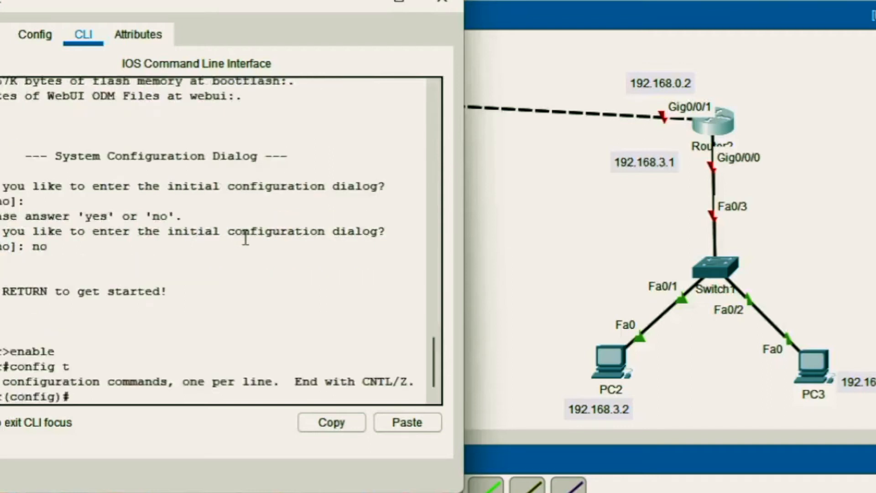
Step: Assign IP address 192.168.0.2 with mask 255.255.255.0 to Router2's gig0/0/1 interface
{"action": "type", "text": "int gig0"}
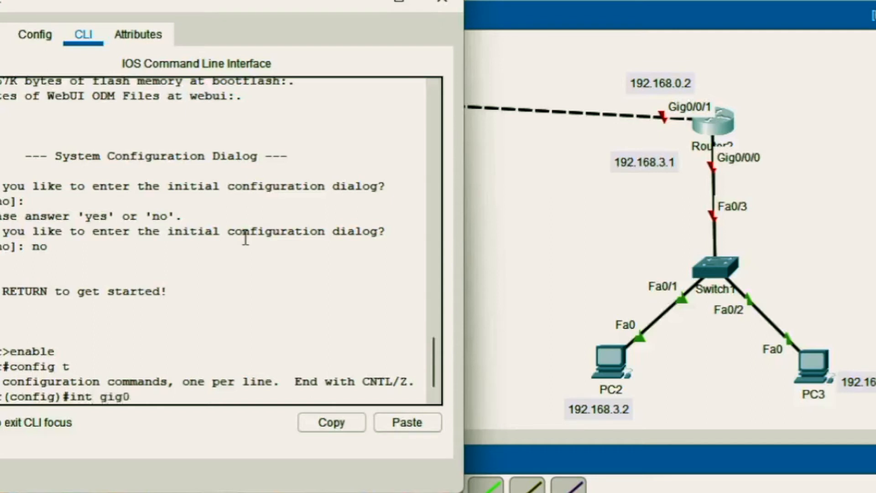
{"action": "type", "text": "/0/1"}
{"action": "key", "text": "Return"}
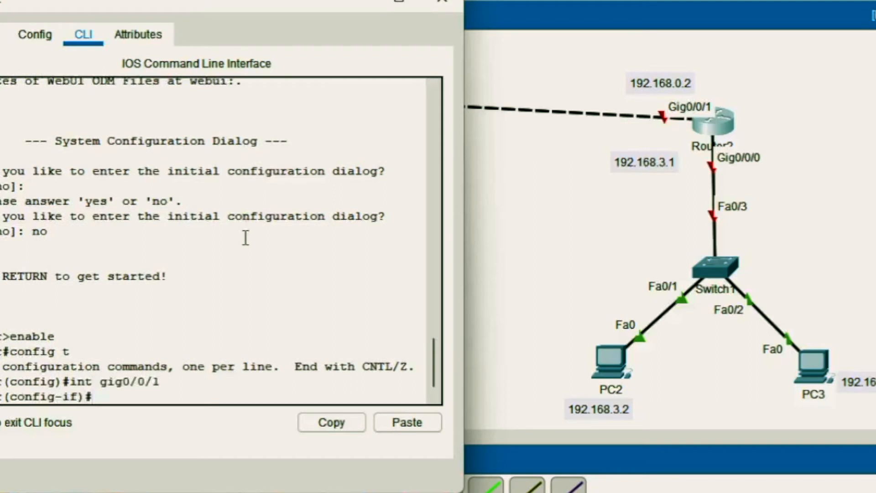
{"action": "type", "text": "ip address 19"}
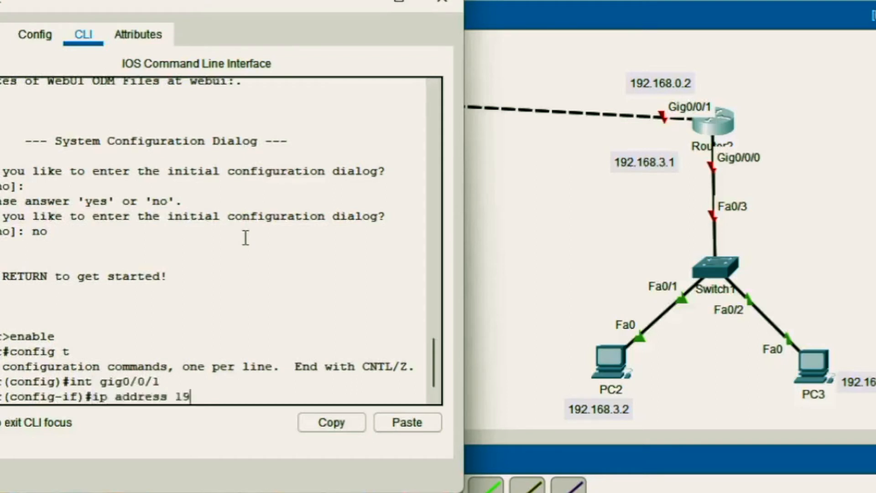
{"action": "type", "text": "2.168.0."}
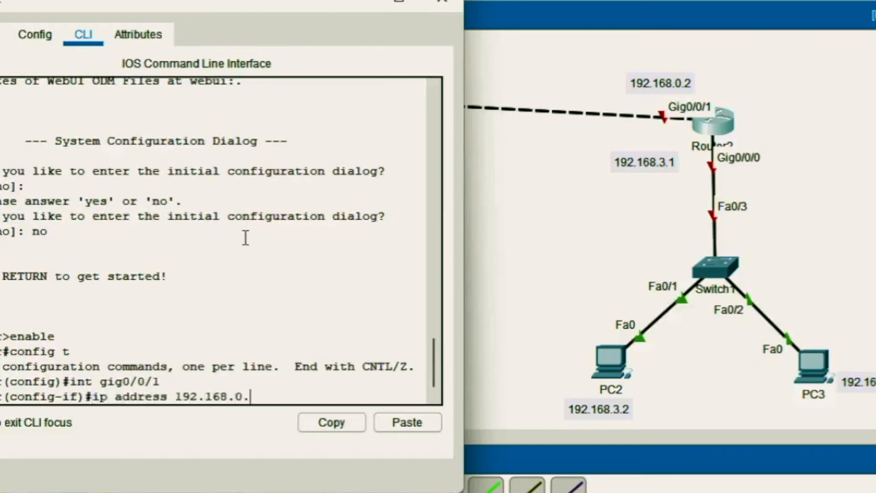
{"action": "type", "text": "2 255."}
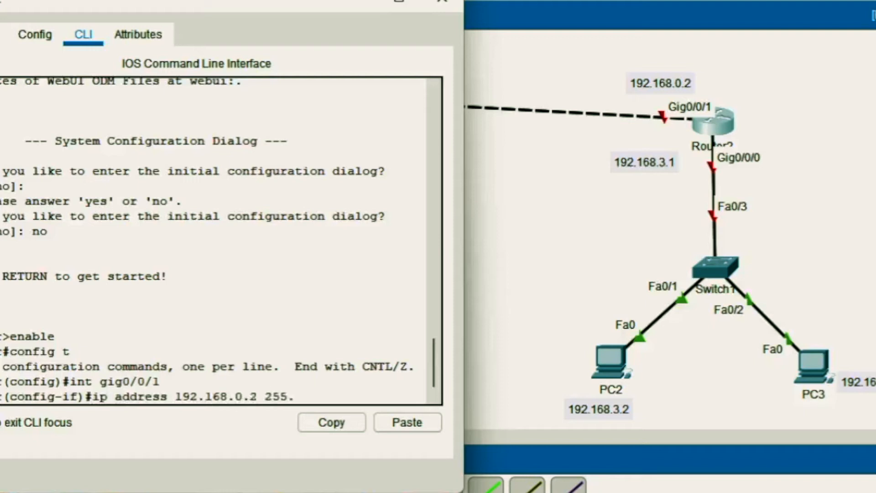
{"action": "type", "text": "255.255.0"}
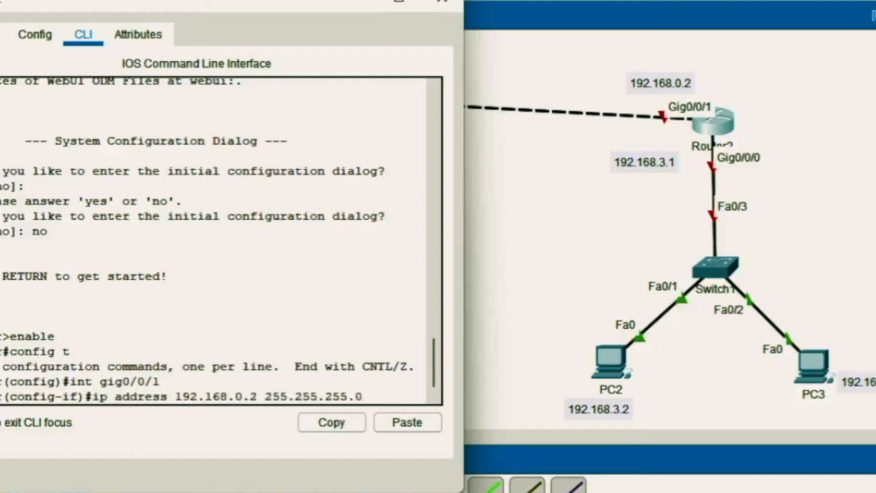
{"action": "key", "text": "Return"}
Step: Enable Router2's gig0/0/1 interface with no shut and exit to global configuration mode
{"action": "type", "text": "nfig-if)#n"}
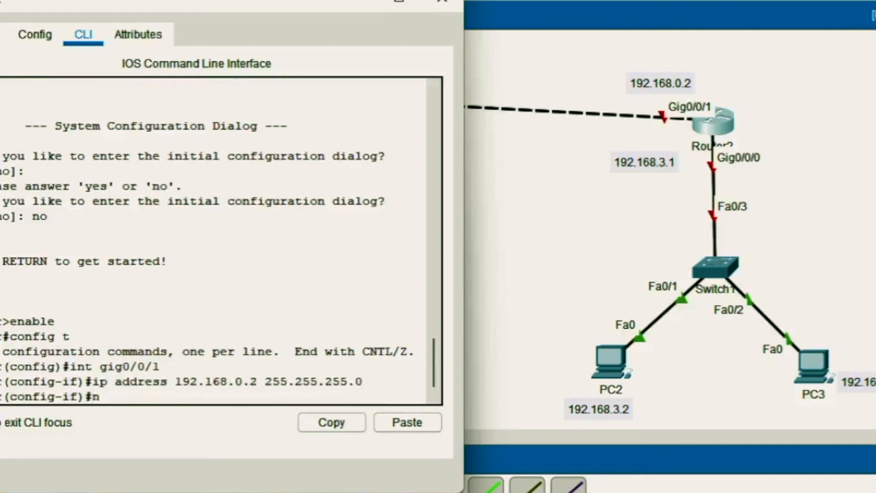
{"action": "type", "text": "o shut"}
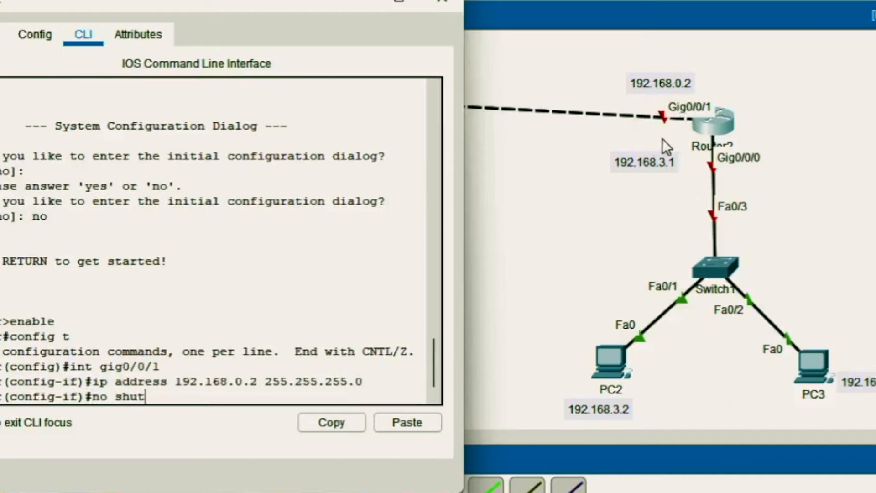
{"action": "key", "text": "Return"}
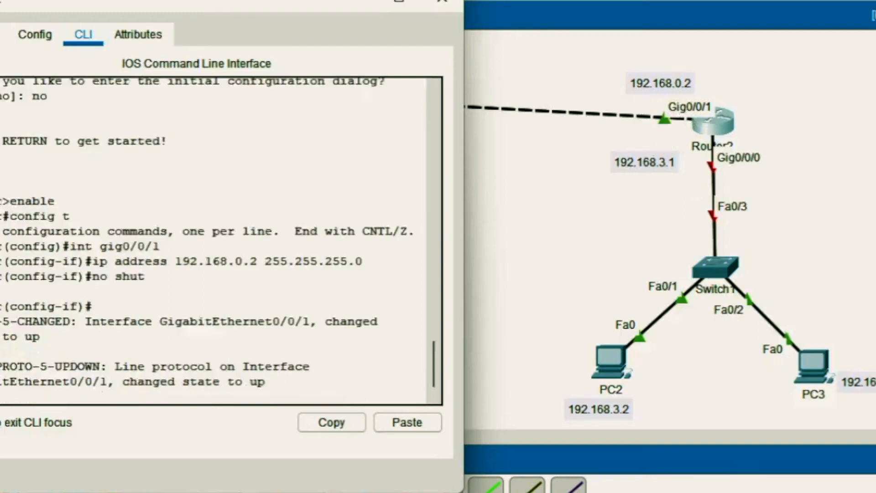
{"action": "left_click_drag", "start_coordinate": [240, 4], "coordinate": [214, 337]}
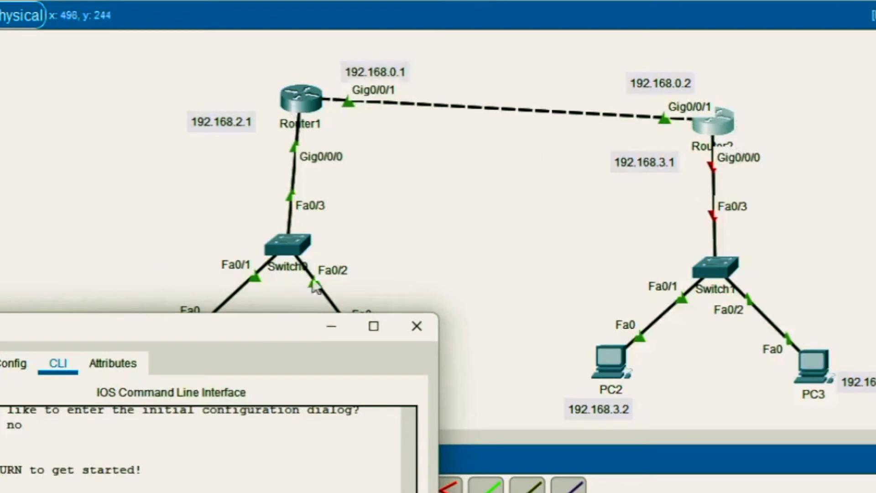
{"action": "left_click_drag", "start_coordinate": [220, 328], "coordinate": [296, 45]}
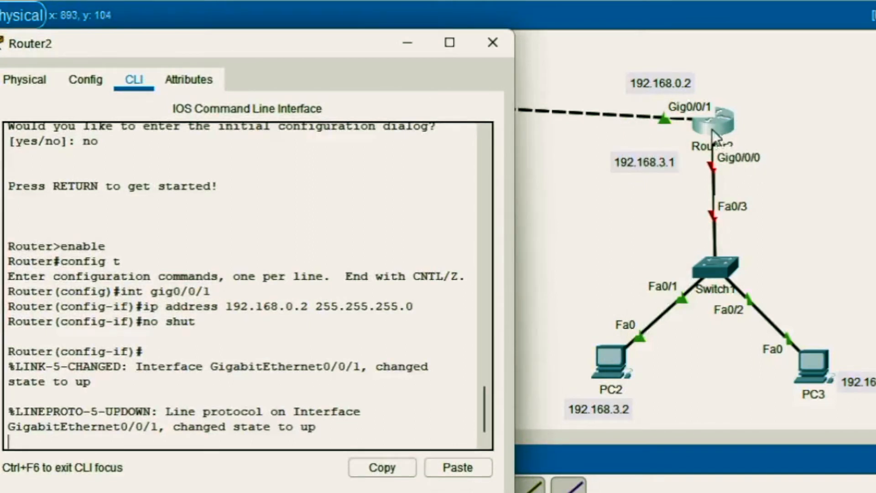
{"action": "left_click", "coordinate": [284, 260]}
{"action": "key", "text": "Return"}
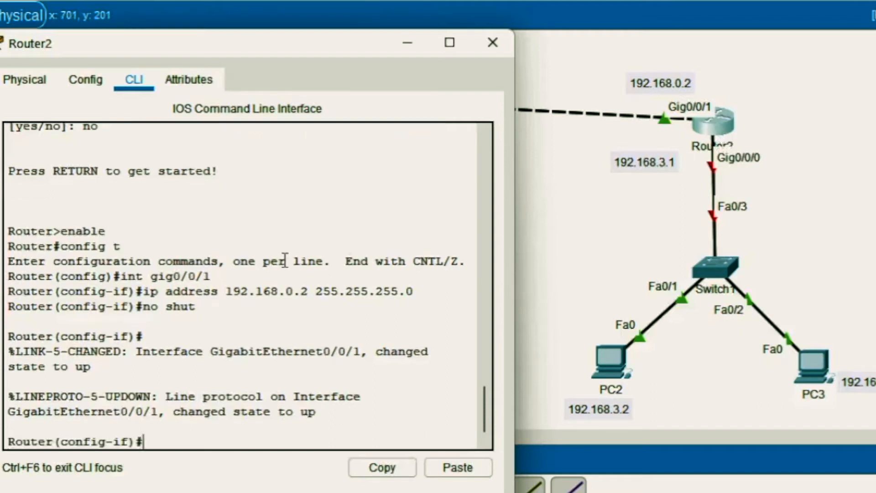
{"action": "type", "text": "exit"}
{"action": "key", "text": "Return"}
Step: Assign IP address 192.168.3.1 with mask 255.255.255.0 to Router2's gig0/0/0 interface
{"action": "type", "text": "i"}
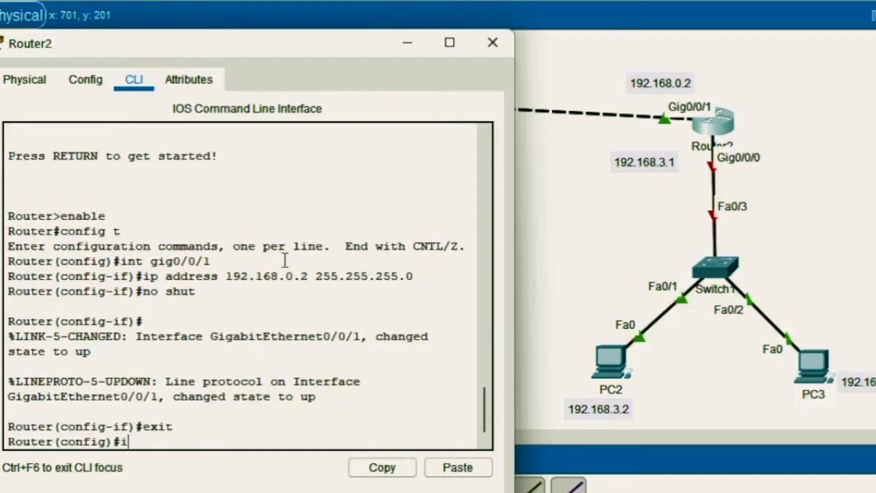
{"action": "type", "text": "nt gig0/0/0"}
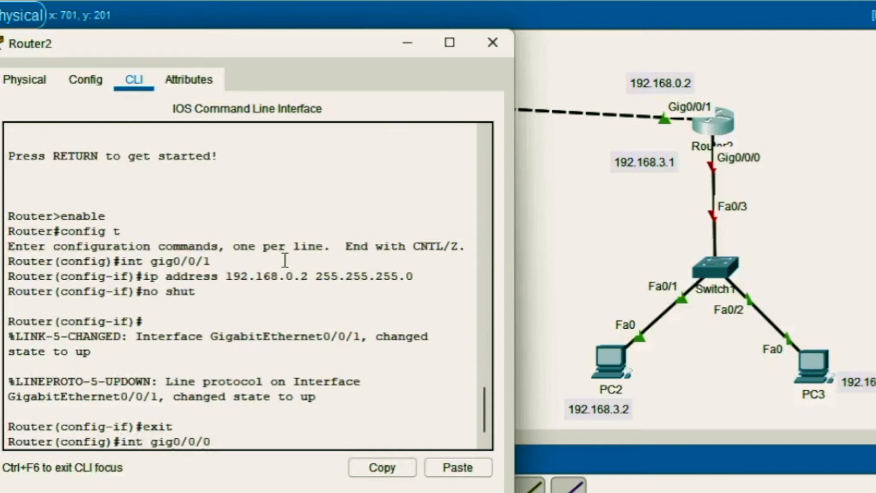
{"action": "key", "text": "Return"}
{"action": "type", "text": "ip"}
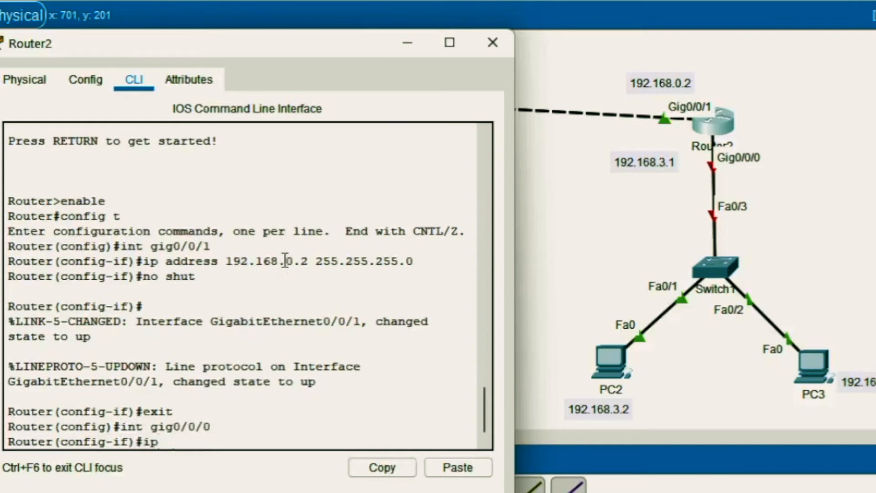
{"action": "type", "text": " address 192"}
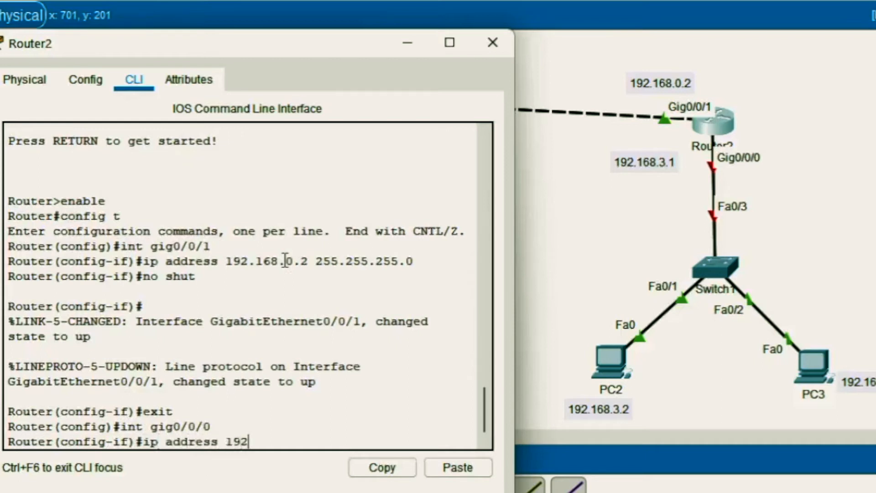
{"action": "type", "text": ".168.3.1"}
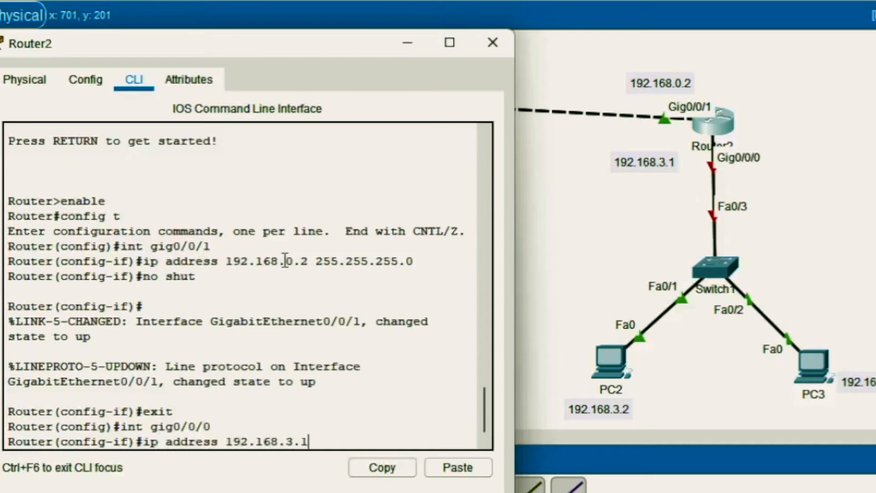
{"action": "type", "text": " 255.255.255.0"}
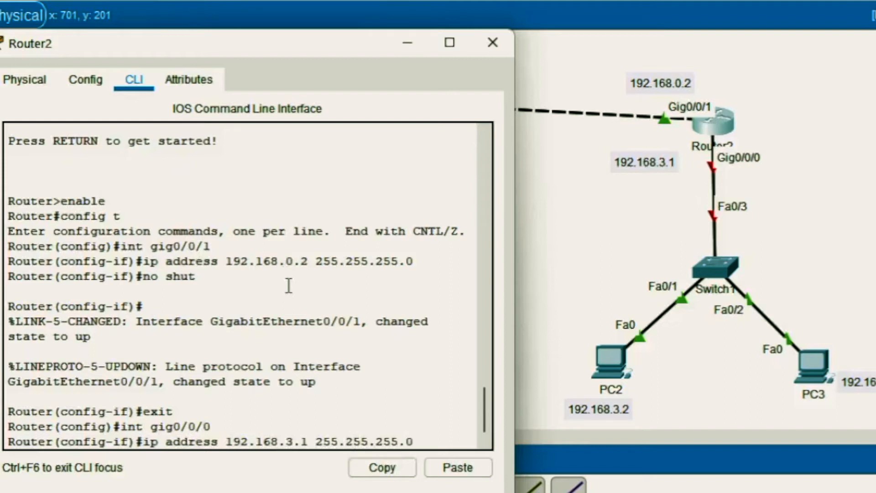
{"action": "key", "text": "Return"}
Step: Enable Router2's gig0/0/0 interface with no shut
{"action": "type", "text": "nfig-if)#n"}
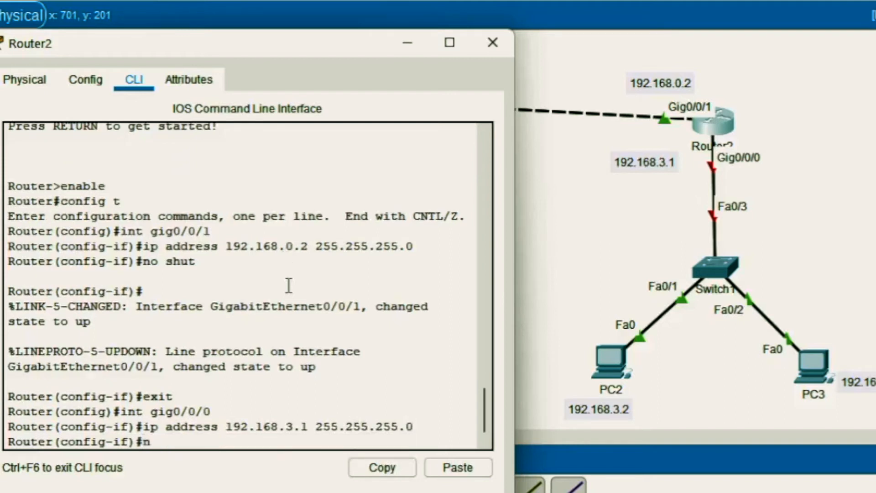
{"action": "type", "text": "o shut"}
{"action": "key", "text": "Return"}
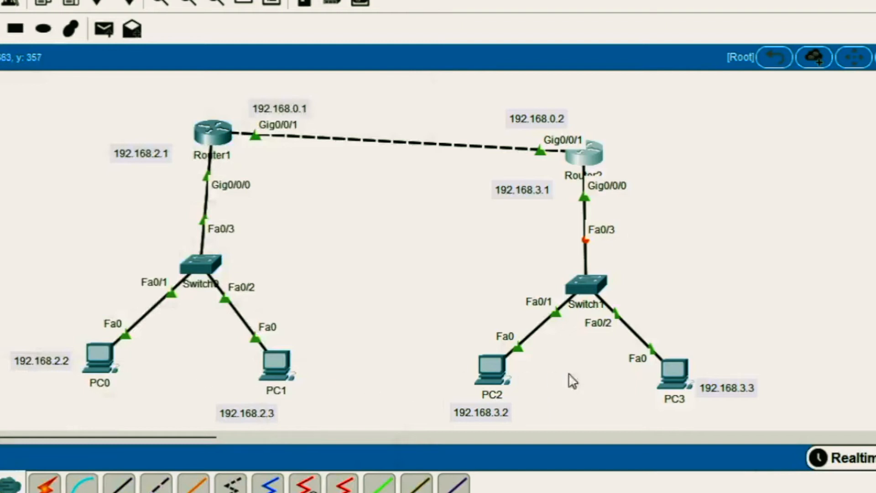
Step: Assign PC0 the static IP address 192.168.2.2 with subnet mask 255.255.255.0
{"action": "left_click", "coordinate": [100, 353]}
{"action": "left_click_drag", "start_coordinate": [414, 20], "coordinate": [598, 78]}
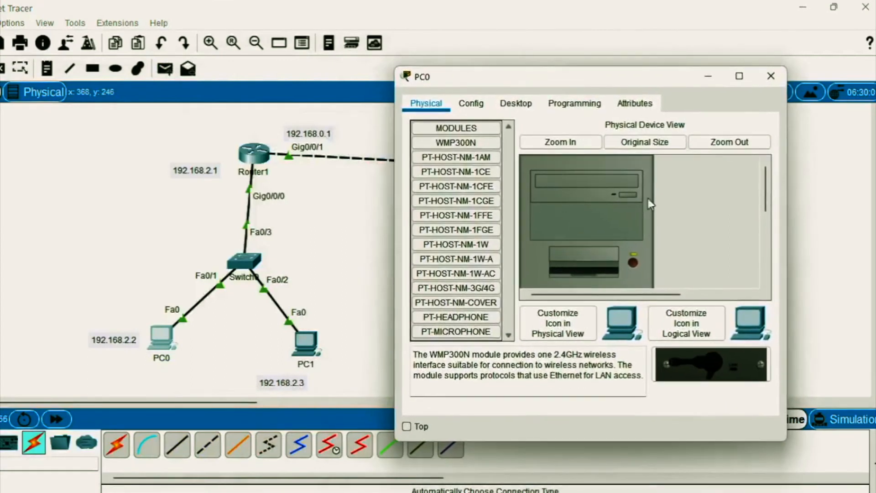
{"action": "left_click", "coordinate": [517, 103]}
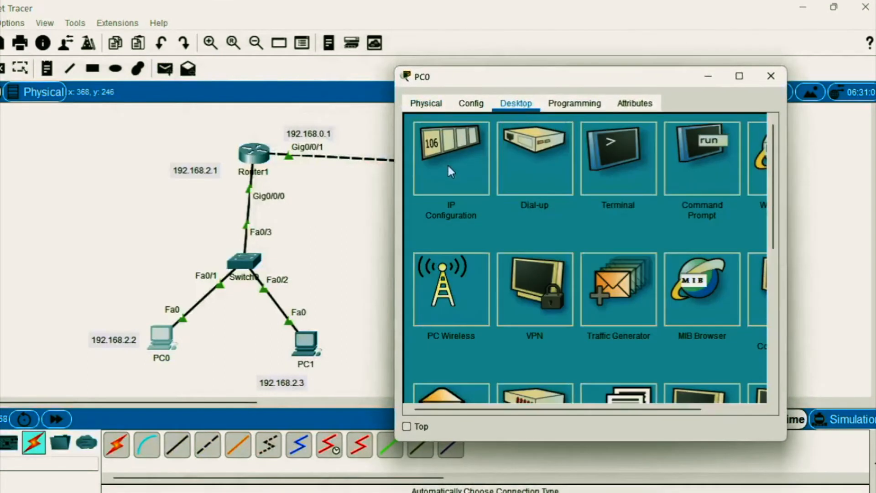
{"action": "left_click", "coordinate": [455, 162]}
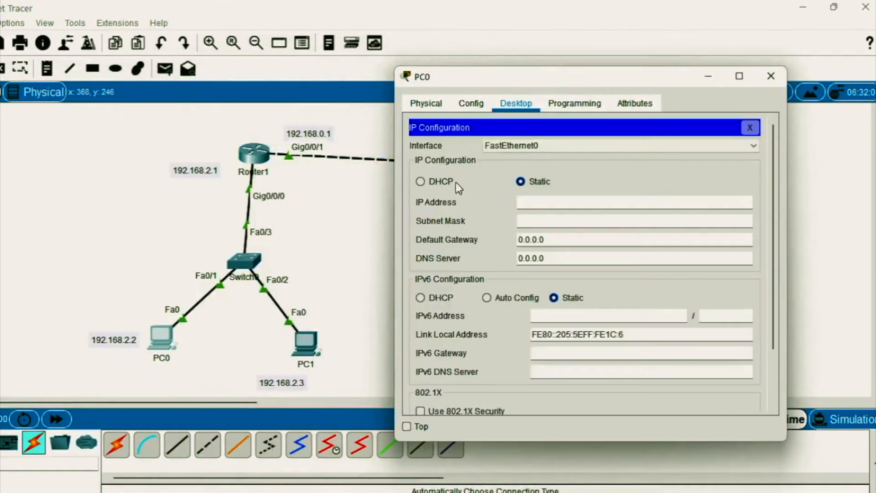
{"action": "left_click", "coordinate": [541, 202]}
{"action": "type", "text": "192.1"}
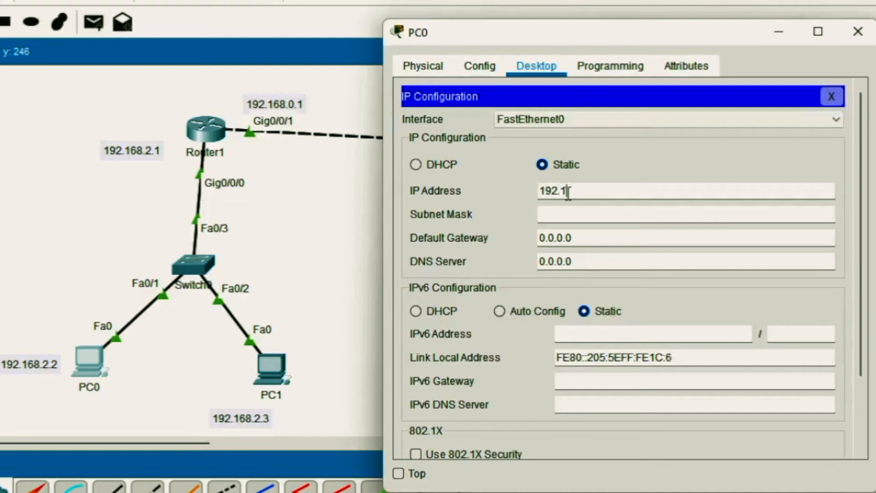
{"action": "type", "text": "68.2.2"}
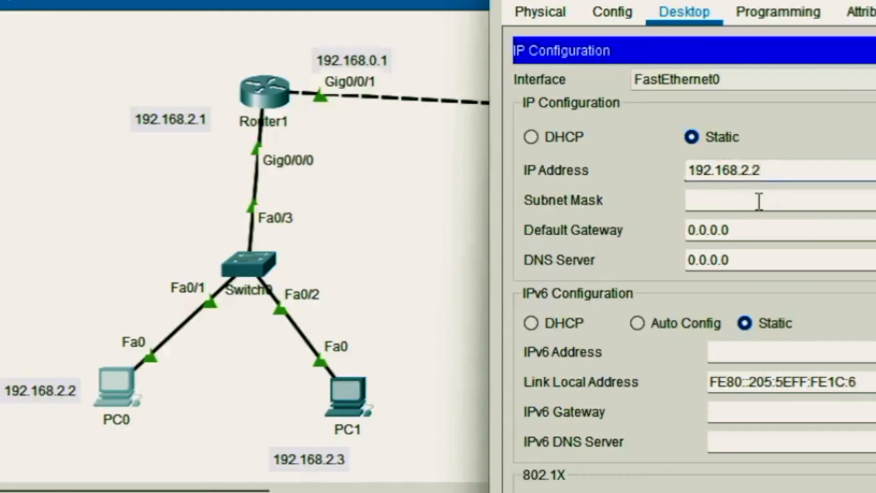
{"action": "left_click", "coordinate": [594, 215]}
Step: Set PC0's default gateway to 192.168.2.1 and close its configuration window
{"action": "left_click", "coordinate": [782, 231]}
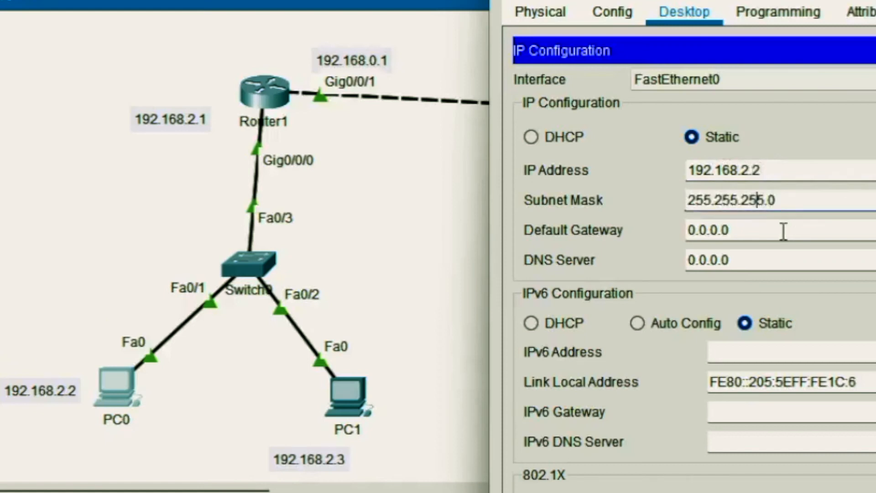
{"action": "type", "text": "192.168"}
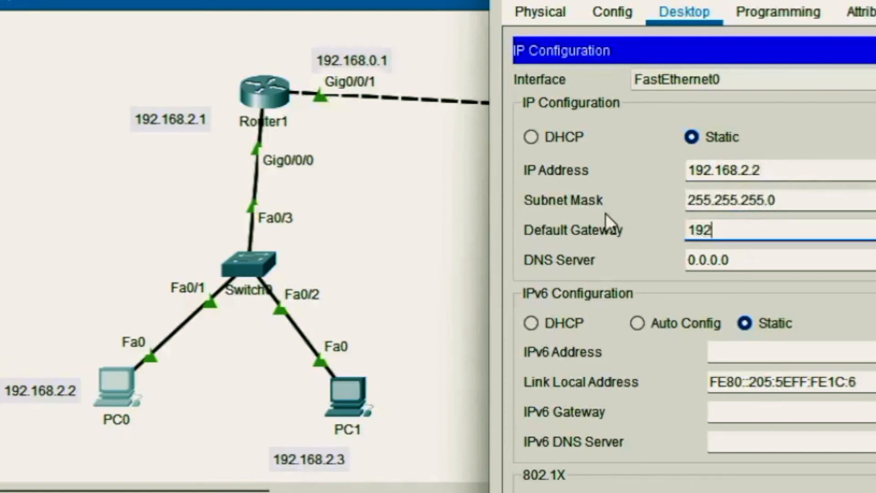
{"action": "type", "text": ".2.1"}
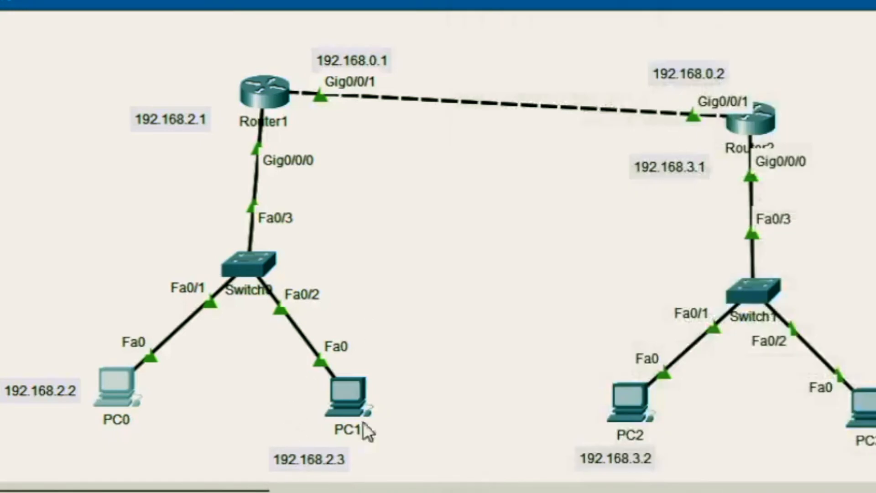
Step: Assign PC1 the static IP address 192.168.2.3 with subnet mask 255.255.255.0
{"action": "left_click", "coordinate": [352, 405]}
{"action": "left_click", "coordinate": [391, 3]}
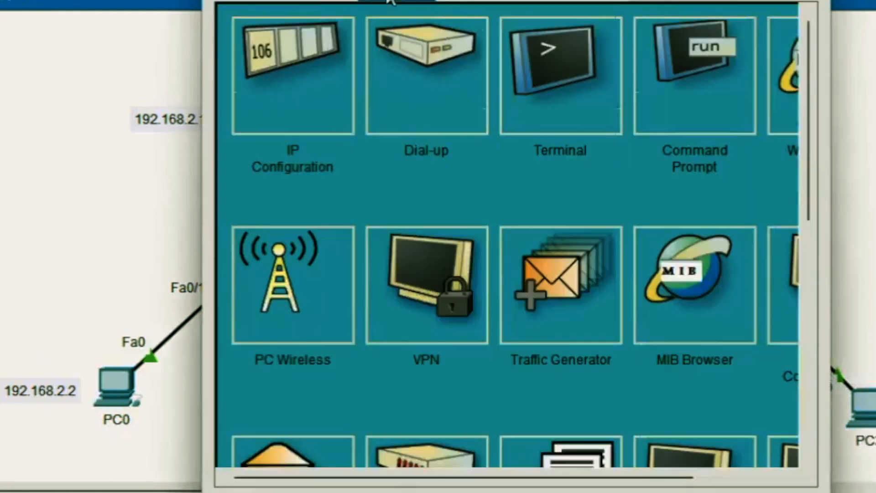
{"action": "left_click", "coordinate": [303, 104]}
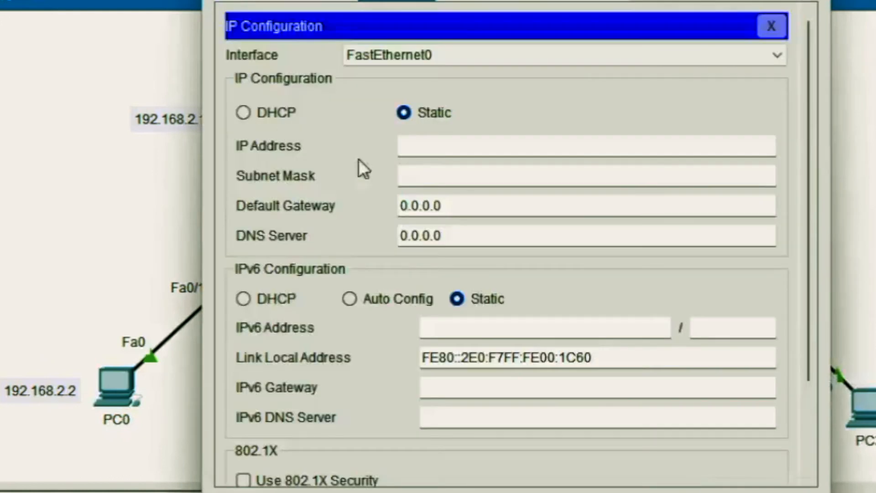
{"action": "left_click", "coordinate": [468, 143]}
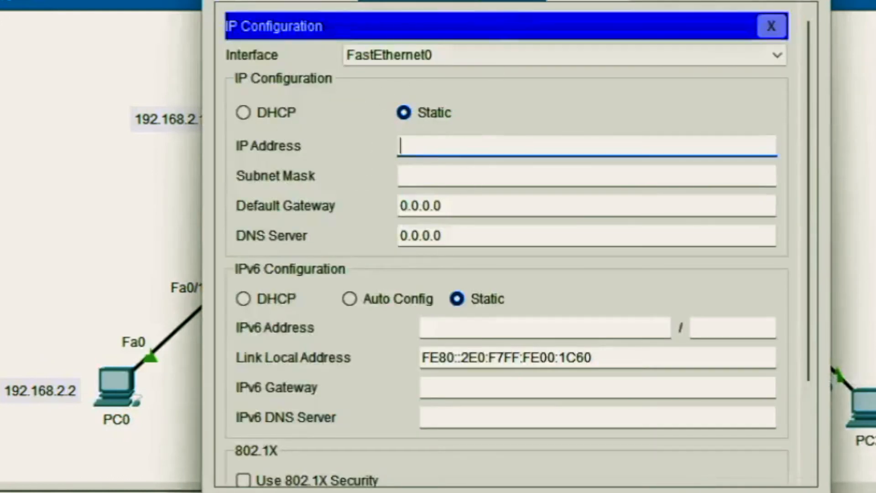
{"action": "left_click_drag", "start_coordinate": [522, 0], "coordinate": [875, 4]}
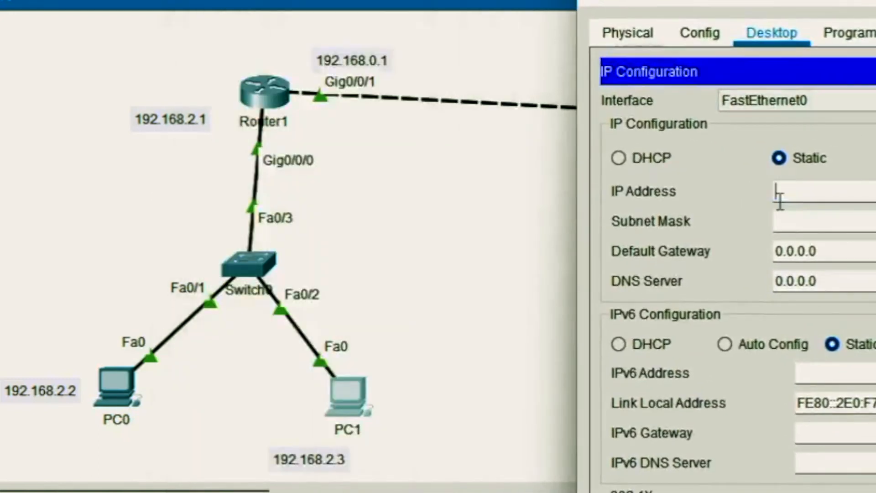
{"action": "type", "text": "192.168"}
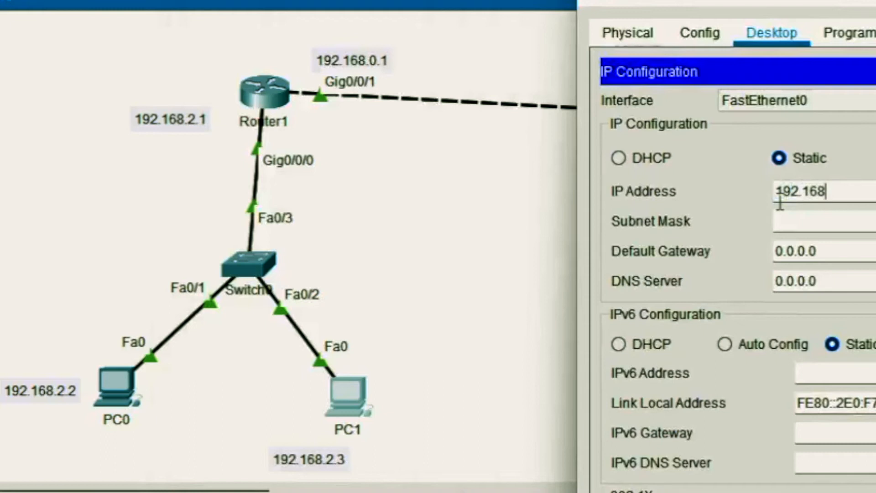
{"action": "type", "text": ".2.3"}
{"action": "left_click", "coordinate": [858, 220]}
Step: Try to set PC1's default gateway to 192.168.2.,1
{"action": "left_click", "coordinate": [844, 248]}
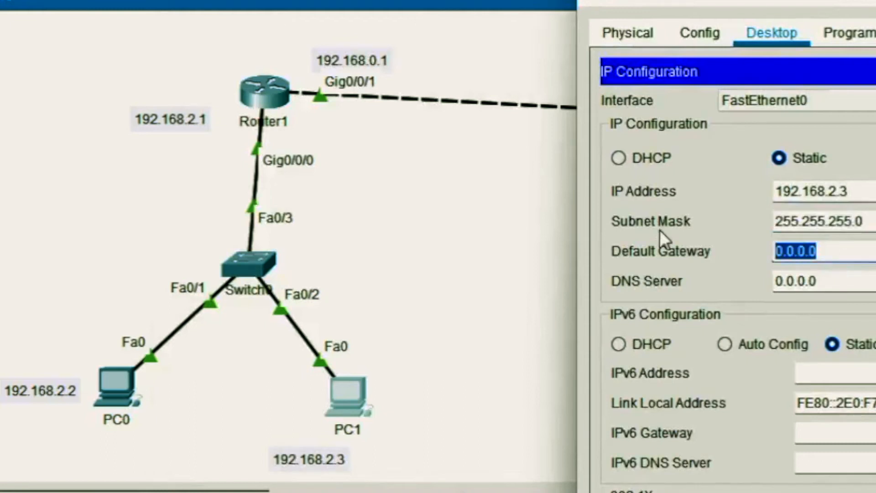
{"action": "type", "text": "192.168."}
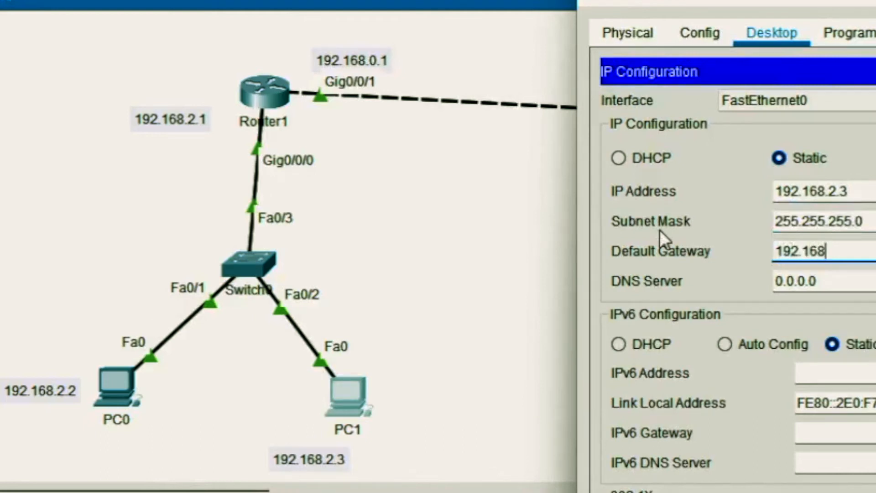
{"action": "type", "text": "2.,1"}
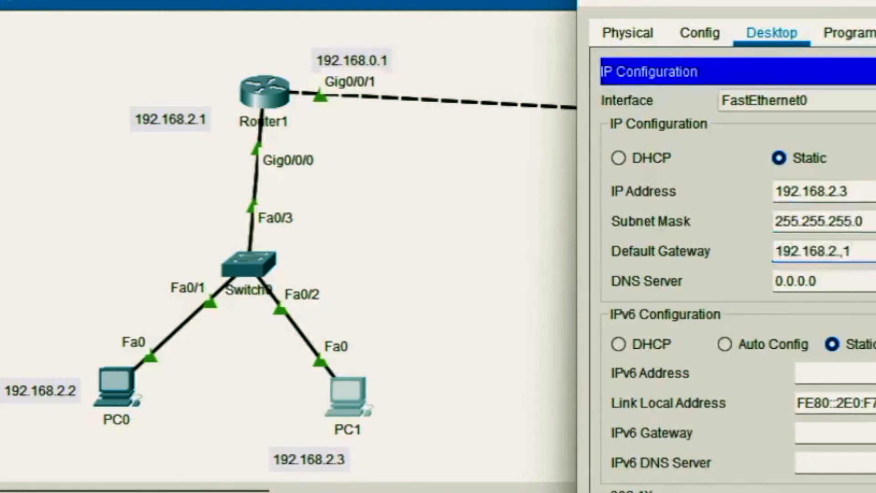
{"action": "key", "text": "Return"}
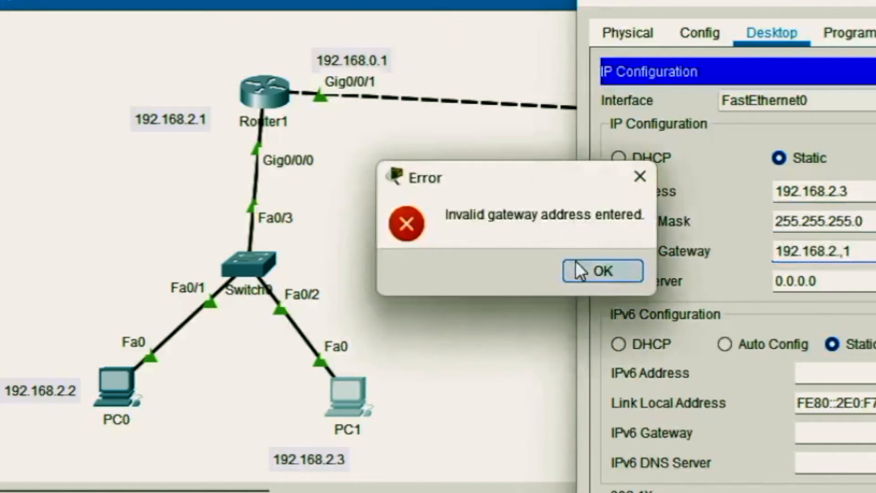
{"action": "left_click", "coordinate": [577, 267]}
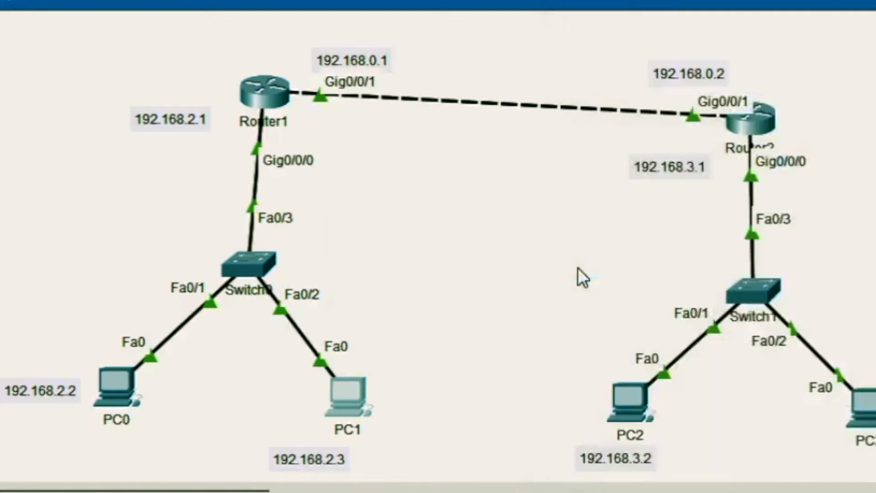
Step: Reopen PC1's IP configuration, set the default gateway to 192.168.2.1 and close the window
{"action": "left_click", "coordinate": [341, 395]}
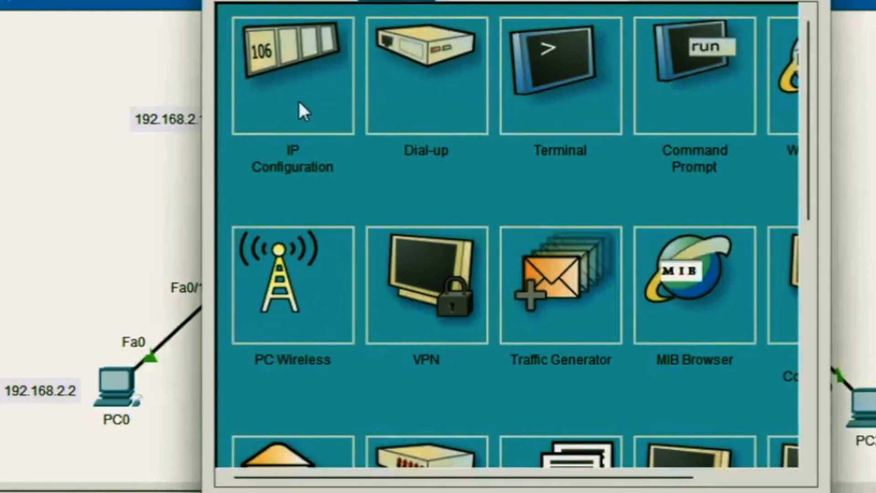
{"action": "left_click", "coordinate": [299, 104]}
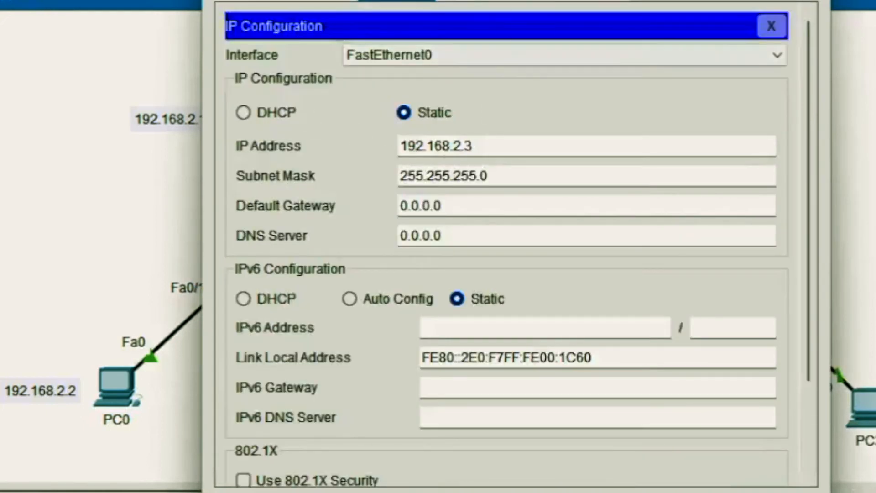
{"action": "left_click_drag", "start_coordinate": [472, 1], "coordinate": [743, 1]}
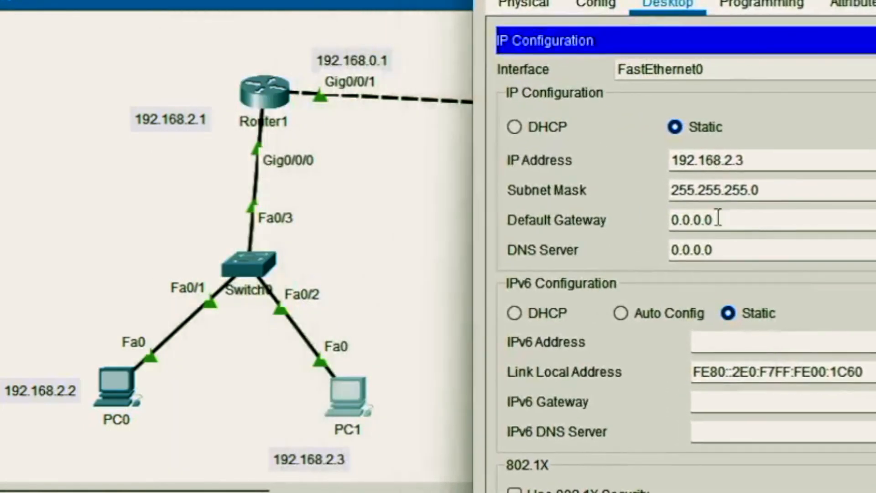
{"action": "left_click_drag", "start_coordinate": [717, 219], "coordinate": [566, 199]}
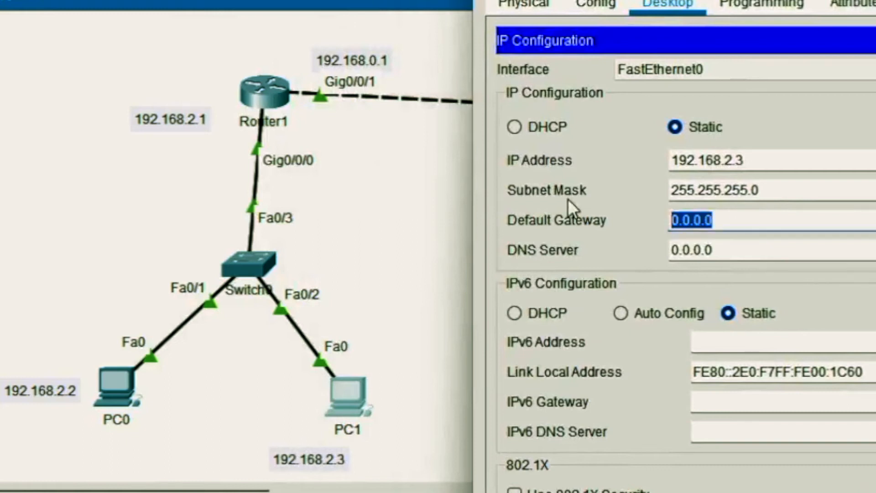
{"action": "type", "text": "192.168"}
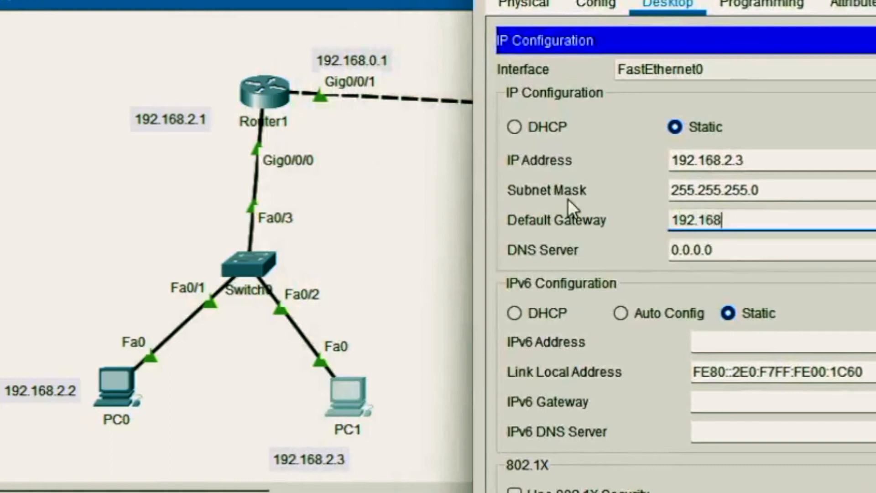
{"action": "type", "text": ".2.1"}
{"action": "left_click", "coordinate": [735, 214]}
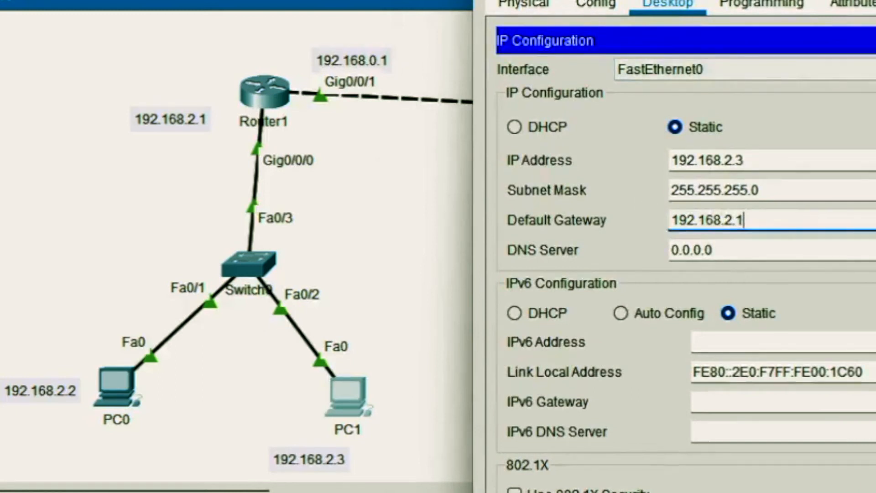
{"action": "key", "text": "alt+F4"}
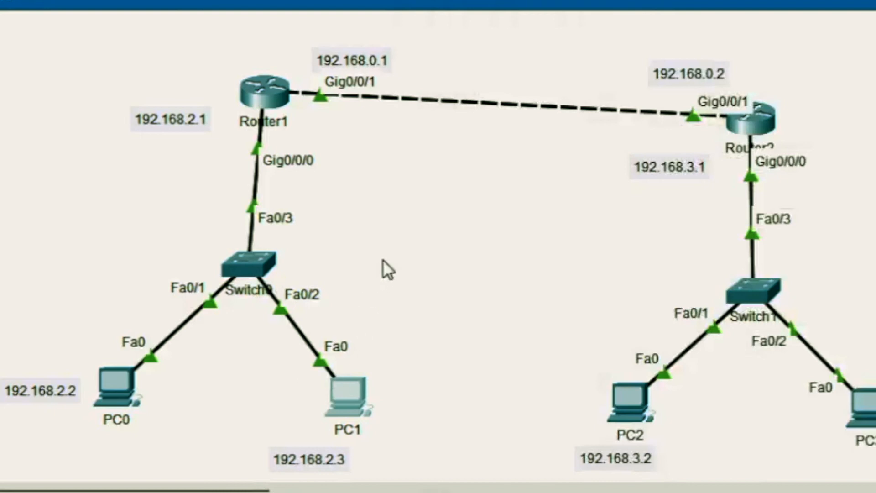
Step: Assign PC2 the static IP address 192.168.3.2 with subnet mask 255.255.255.0
{"action": "left_click", "coordinate": [623, 399]}
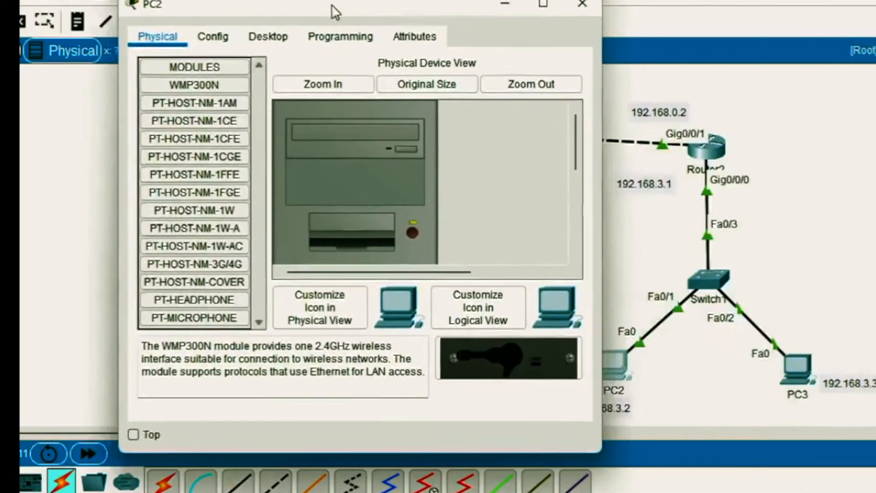
{"action": "left_click_drag", "start_coordinate": [331, 5], "coordinate": [252, 7]}
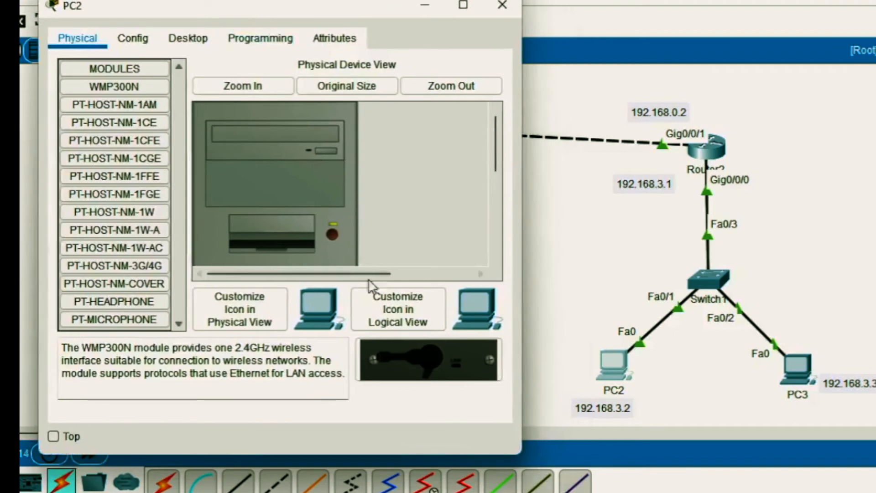
{"action": "left_click", "coordinate": [186, 40]}
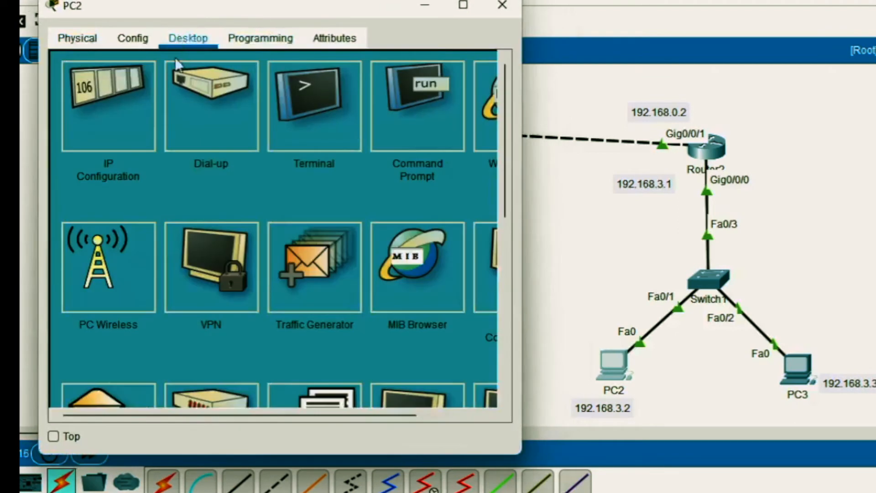
{"action": "left_click", "coordinate": [100, 125]}
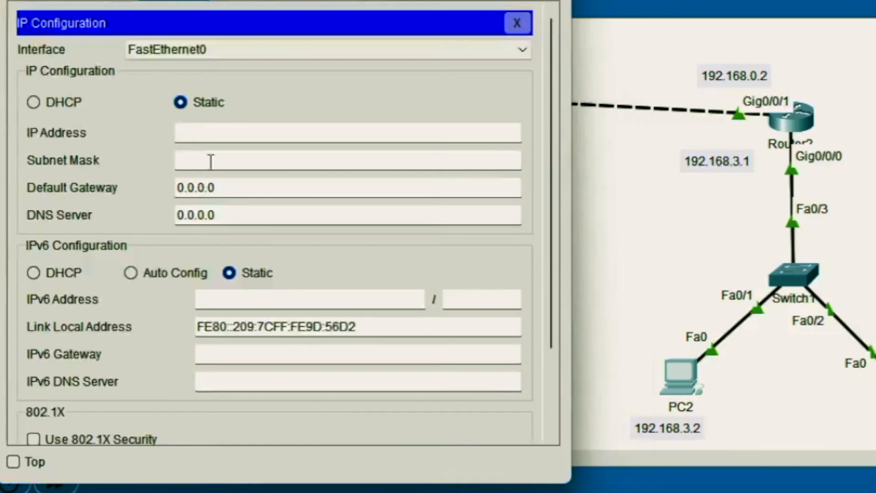
{"action": "left_click", "coordinate": [233, 131]}
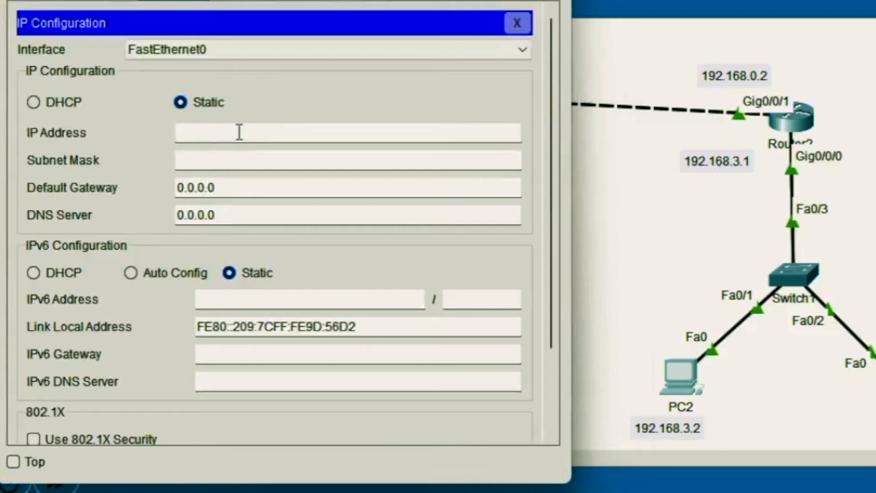
{"action": "type", "text": "192.168"}
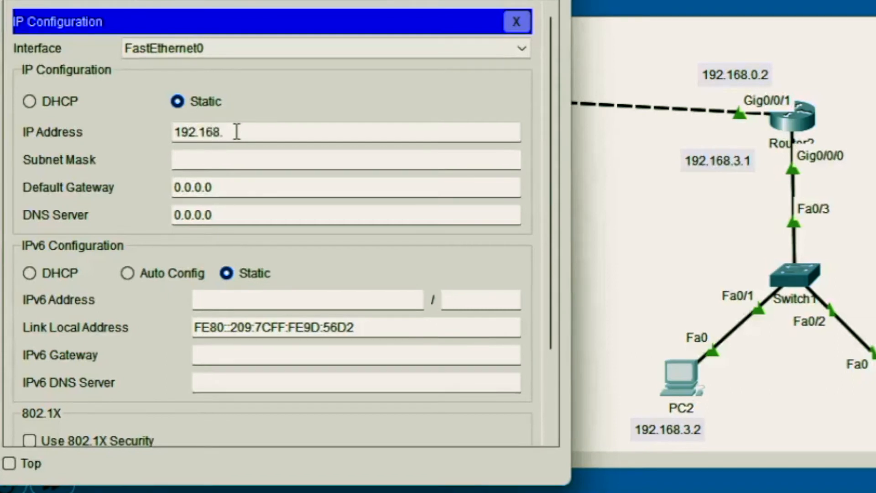
{"action": "type", "text": ".3.2"}
{"action": "left_click", "coordinate": [234, 159]}
Step: Set PC2's default gateway to 192.168.3.1 and close its configuration window
{"action": "left_click", "coordinate": [228, 189]}
{"action": "left_click_drag", "start_coordinate": [228, 188], "coordinate": [108, 184]}
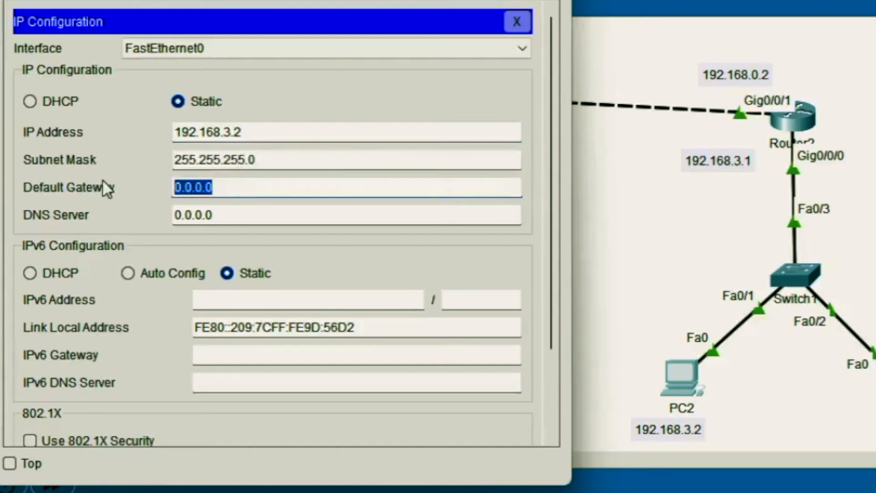
{"action": "type", "text": "192.16"}
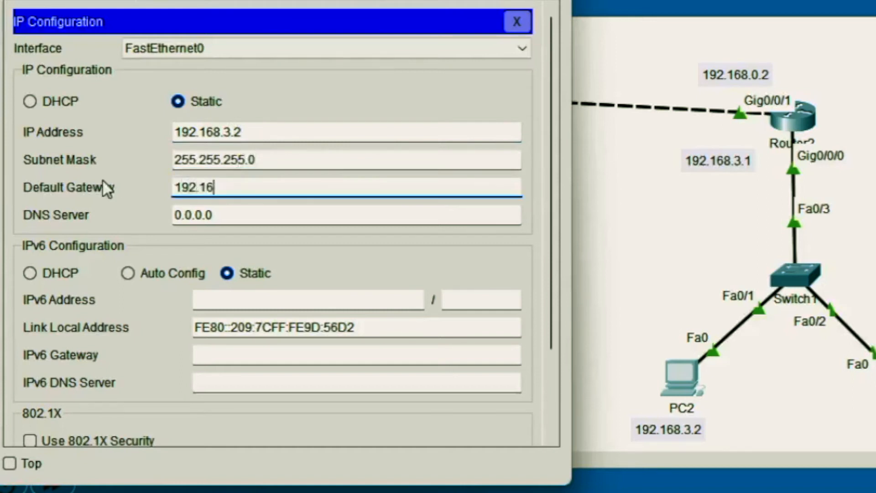
{"action": "type", "text": "8.3.1"}
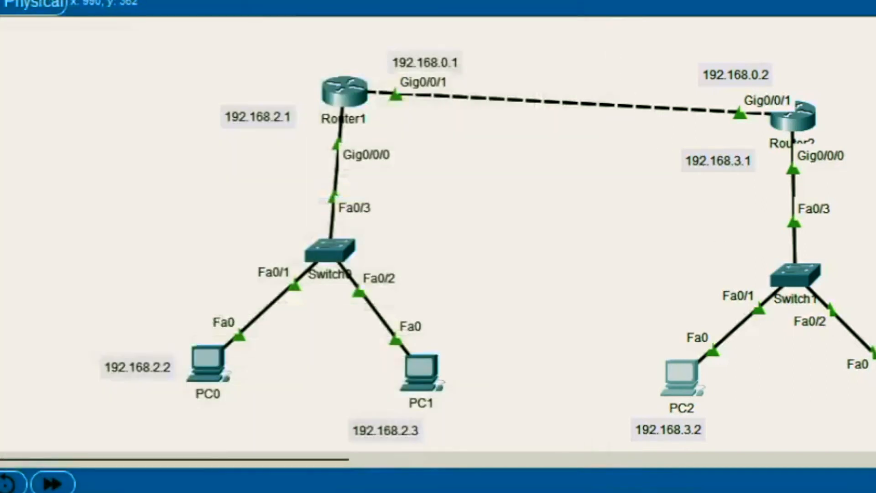
Step: Assign PC3 the static IP address 192.168.3.3 with subnet mask 255.255.255.0
{"action": "left_click", "coordinate": [681, 379]}
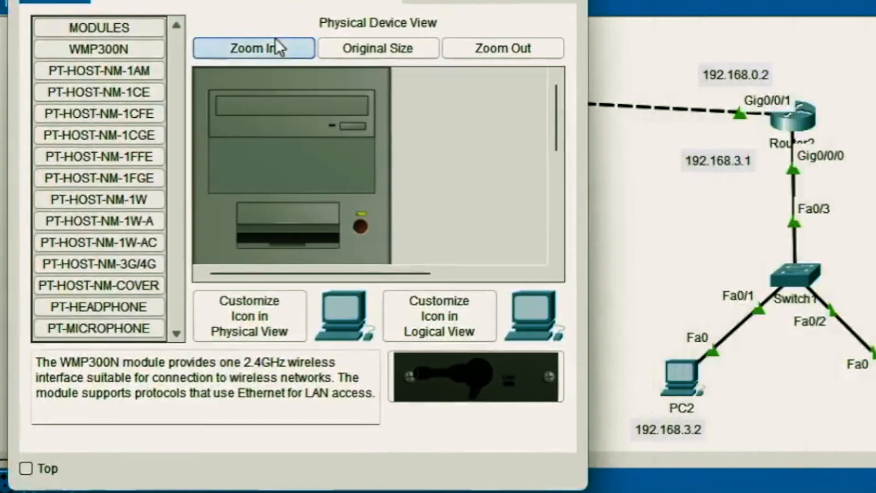
{"action": "left_click", "coordinate": [192, 2]}
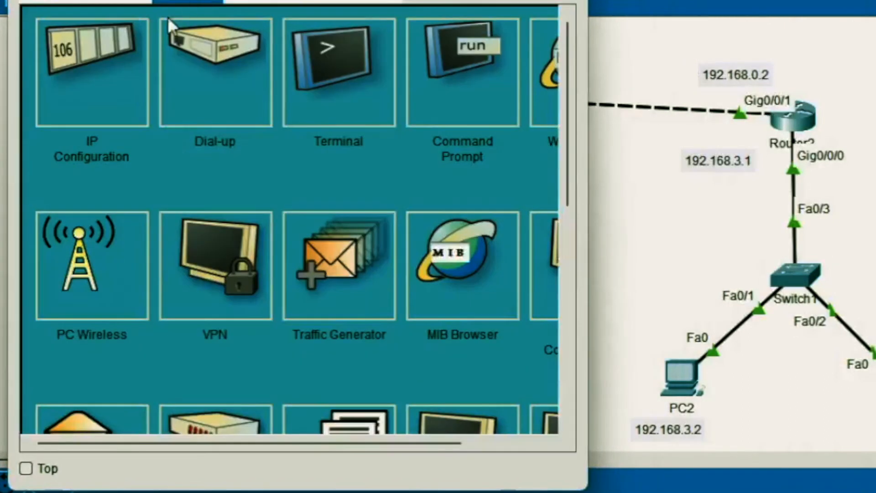
{"action": "left_click", "coordinate": [92, 98]}
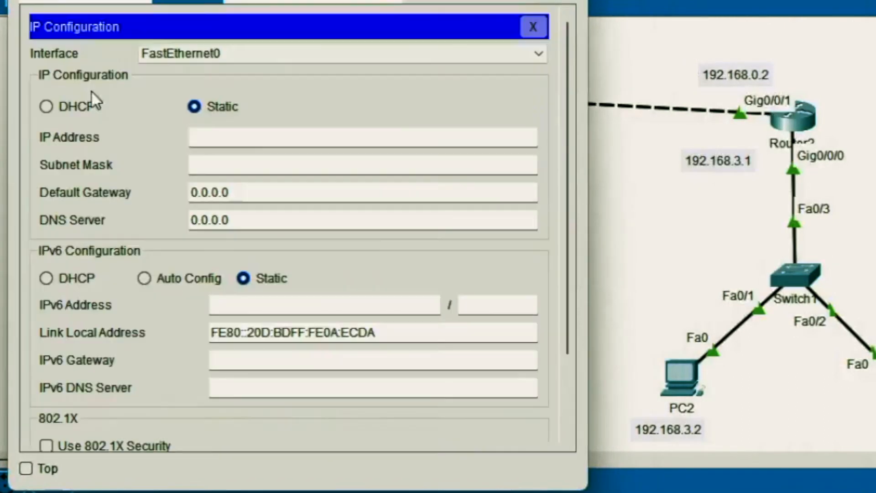
{"action": "left_click", "coordinate": [226, 138]}
{"action": "type", "text": "192"}
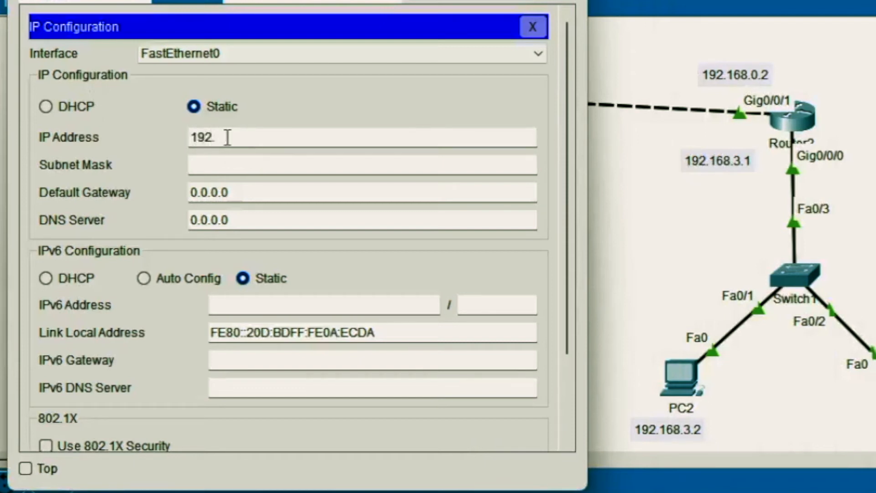
{"action": "type", "text": ".168.3."}
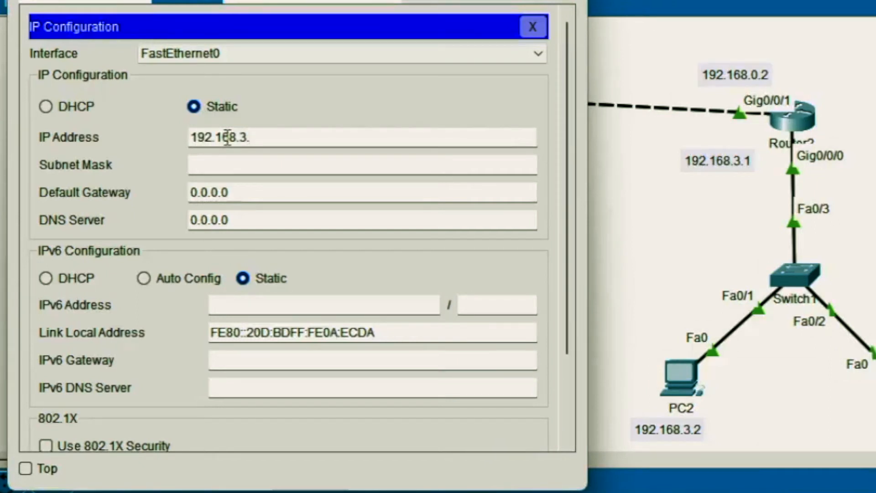
{"action": "type", "text": "3"}
{"action": "left_click", "coordinate": [231, 163]}
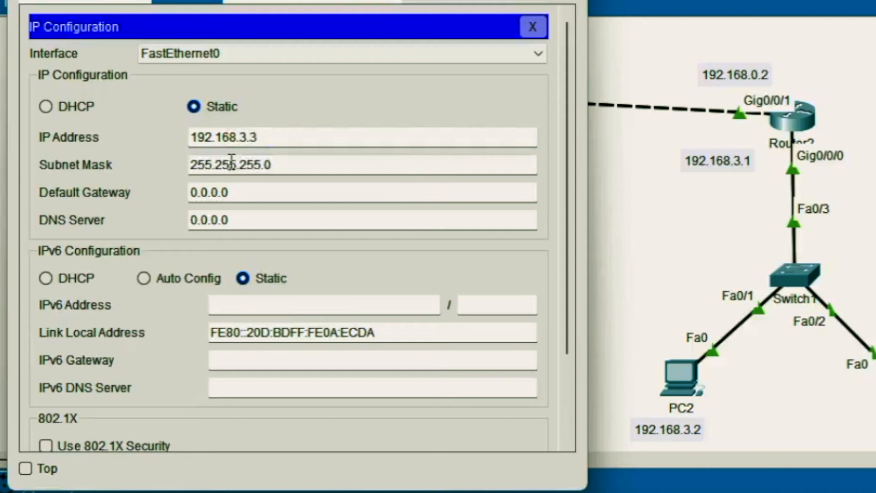
Step: Set PC3's default gateway to 192.168.3.1
{"action": "left_click_drag", "start_coordinate": [234, 190], "coordinate": [141, 185]}
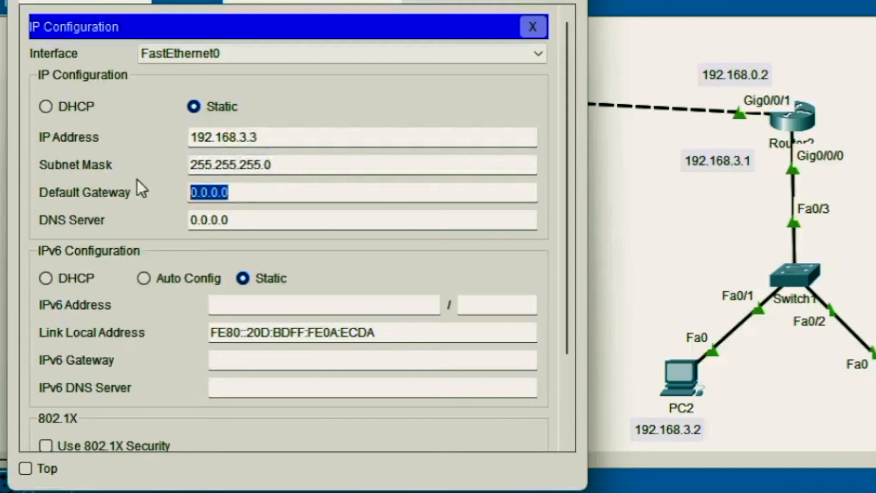
{"action": "type", "text": "192.168"}
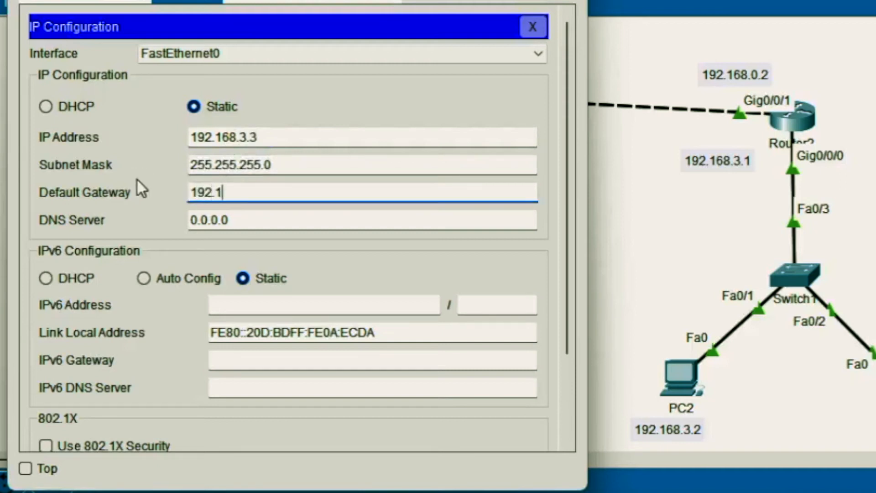
{"action": "type", "text": ".3.1"}
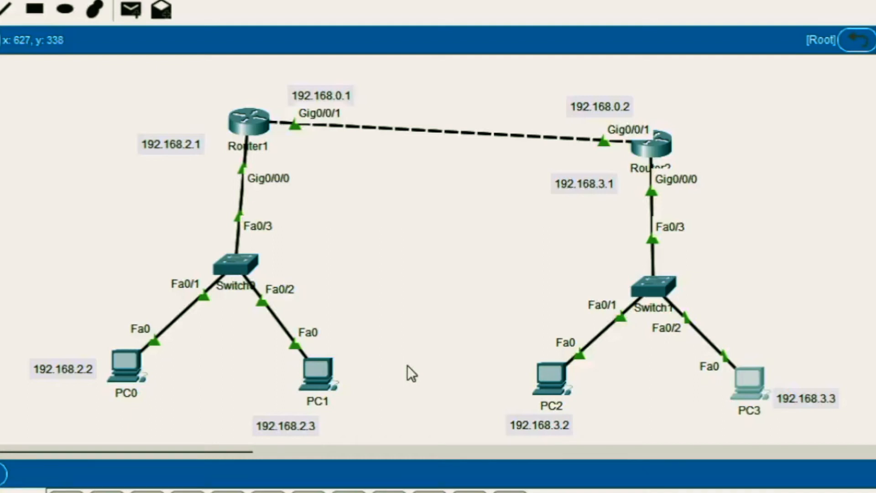
Step: Open PC0's Command Prompt and ping Router1's LAN address 192.168.2.1
{"action": "left_click", "coordinate": [133, 363]}
{"action": "left_click_drag", "start_coordinate": [469, 3], "coordinate": [870, 27]}
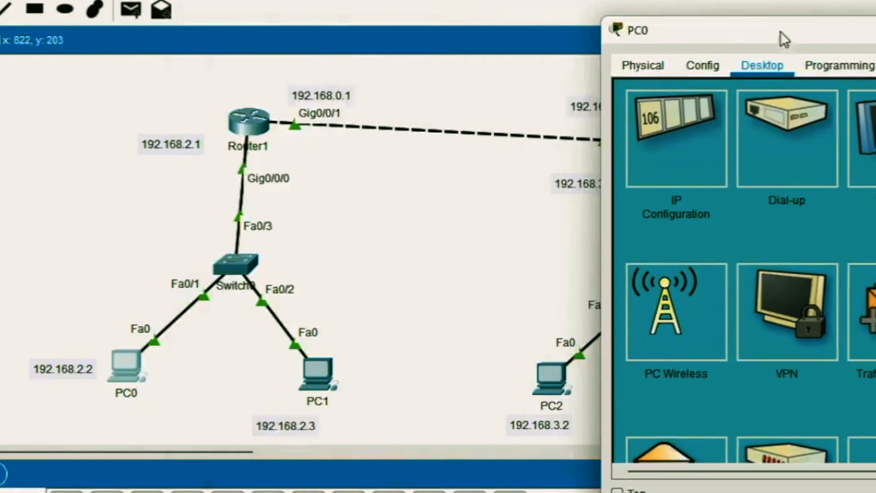
{"action": "left_click_drag", "start_coordinate": [780, 31], "coordinate": [618, 9]}
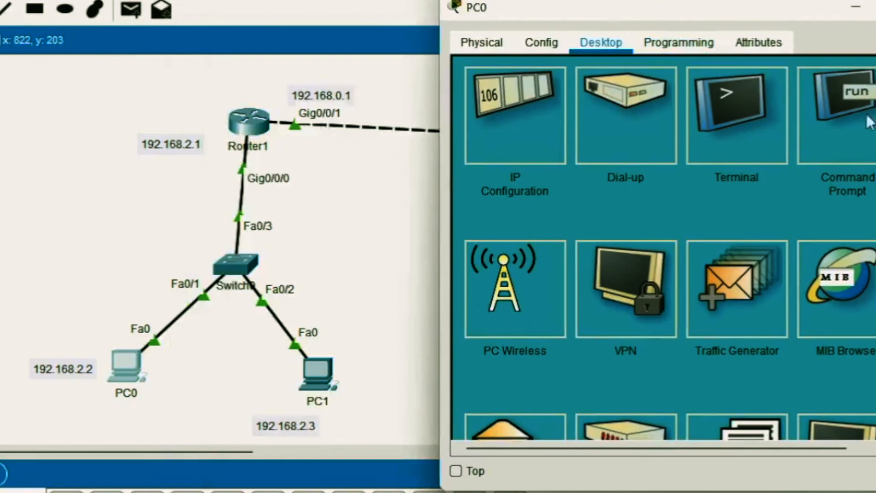
{"action": "left_click", "coordinate": [841, 134]}
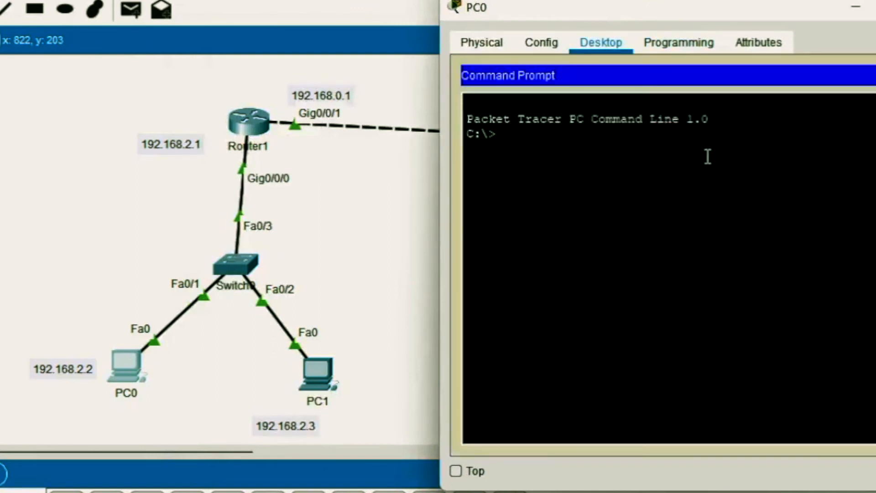
{"action": "type", "text": "ping 19"}
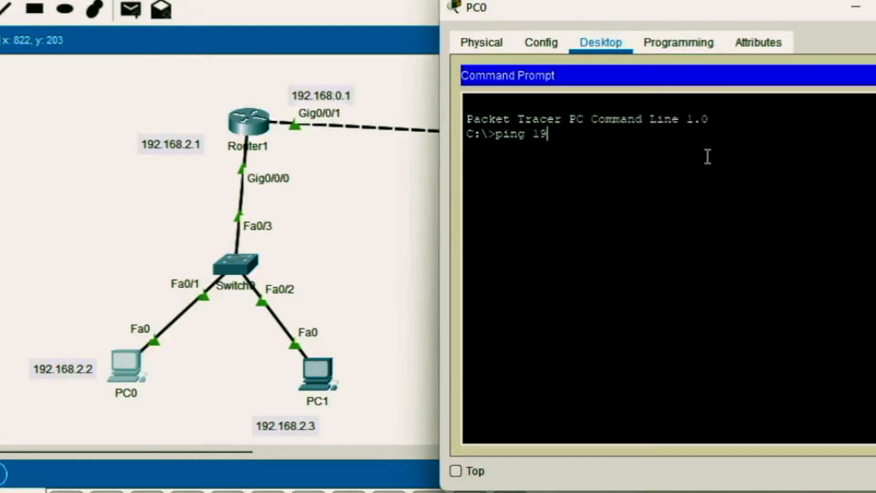
{"action": "type", "text": "2.168.2.1"}
{"action": "key", "text": "Return"}
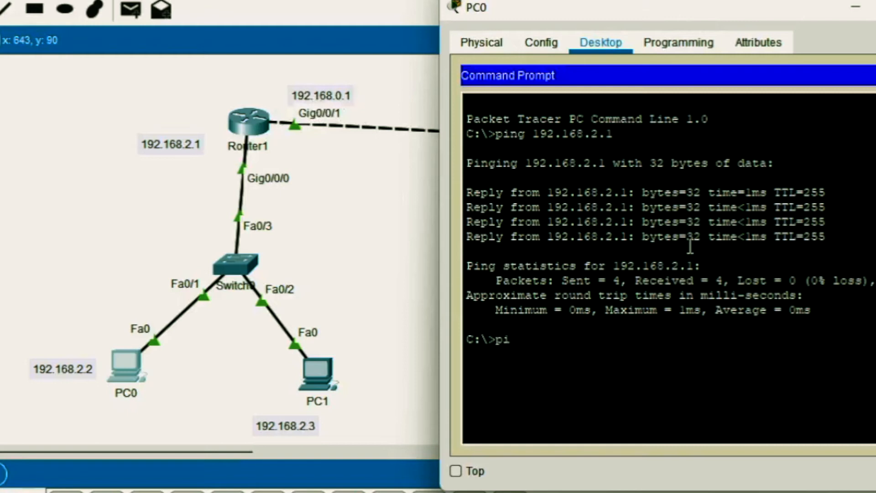
Step: Ping Router1's Gig0/0/1 address 192.168.0.1 from PC0
{"action": "type", "text": "ng 192.168.0"}
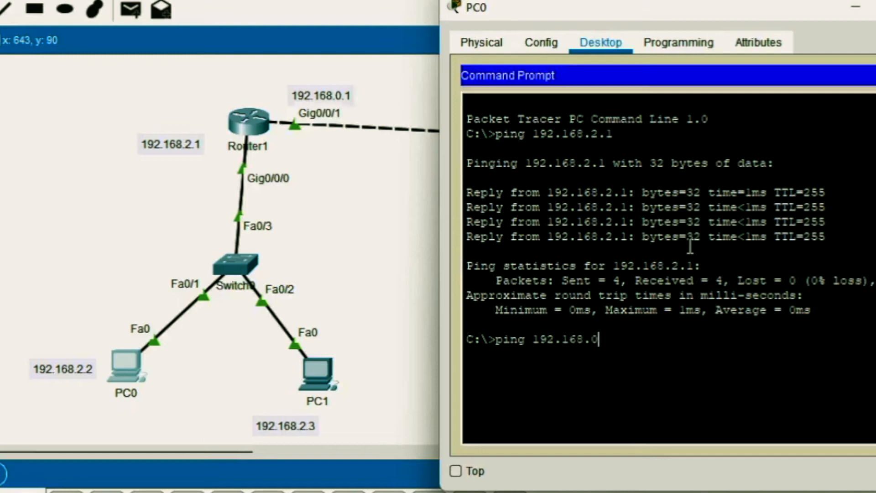
{"action": "type", "text": ".1"}
{"action": "key", "text": "Return"}
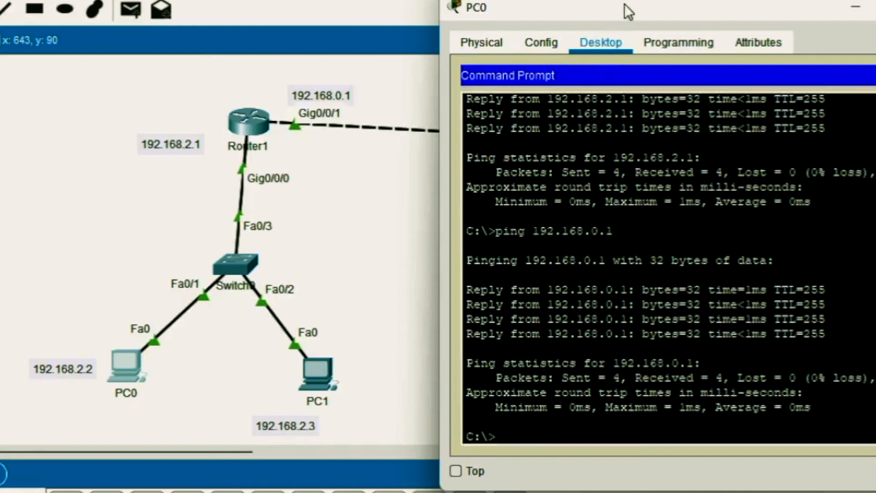
Step: Ping Router2's Gig0/0/1 address 192.168.0.2 from PC0 and leave PC0's window
{"action": "left_click_drag", "start_coordinate": [624, 4], "coordinate": [116, 0]}
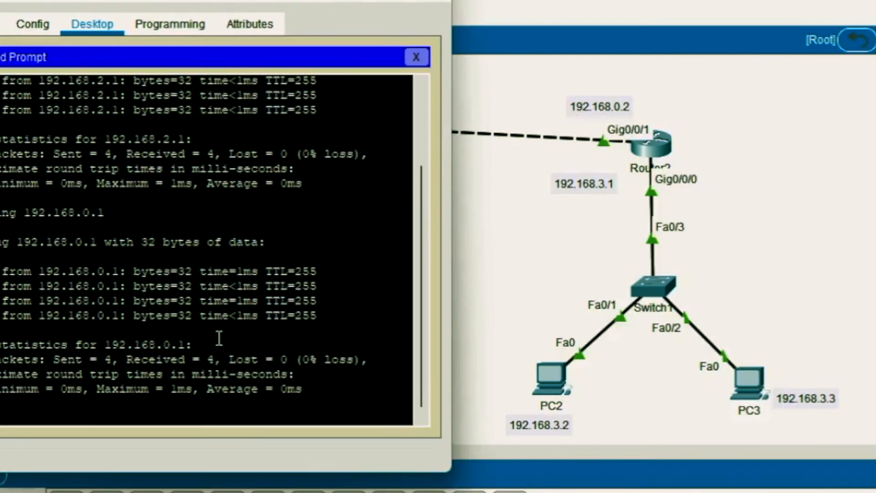
{"action": "type", "text": "ping 1"}
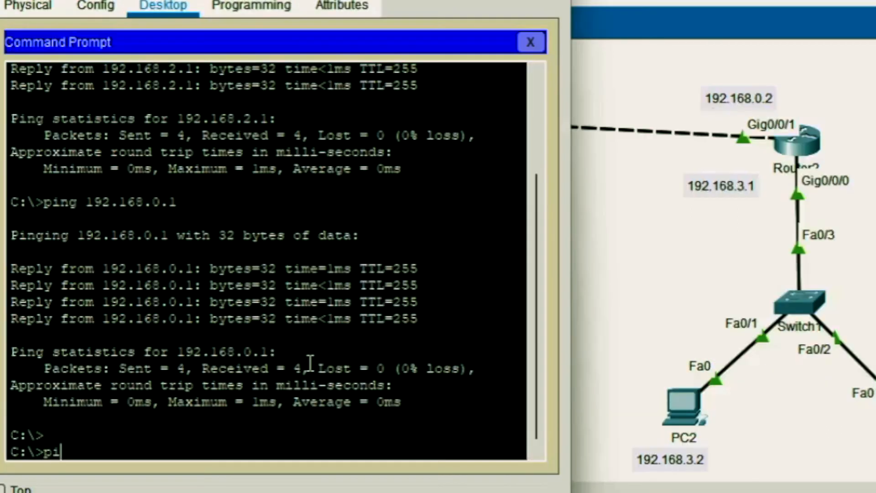
{"action": "type", "text": "92.168.0.2"}
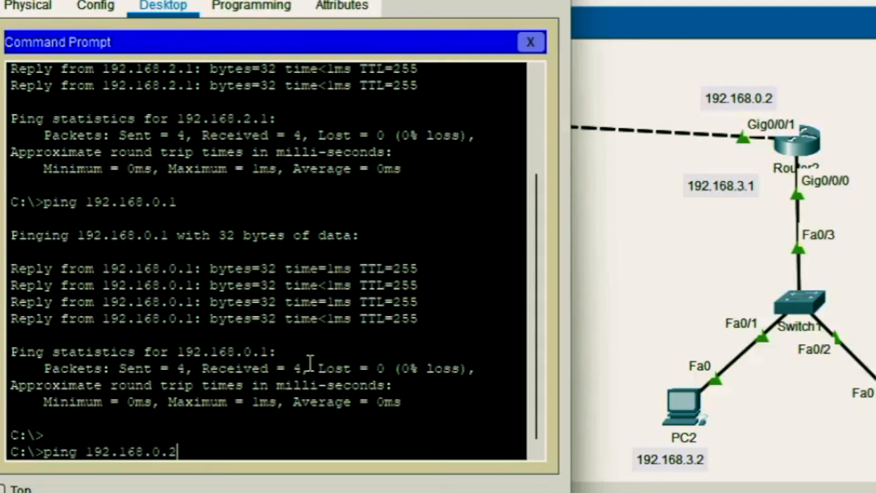
{"action": "key", "text": "Return"}
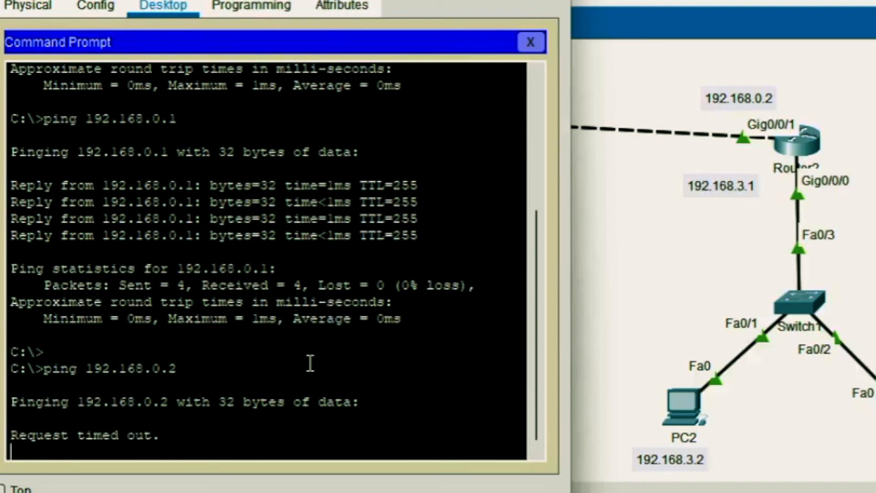
{"action": "left_click", "coordinate": [692, 56]}
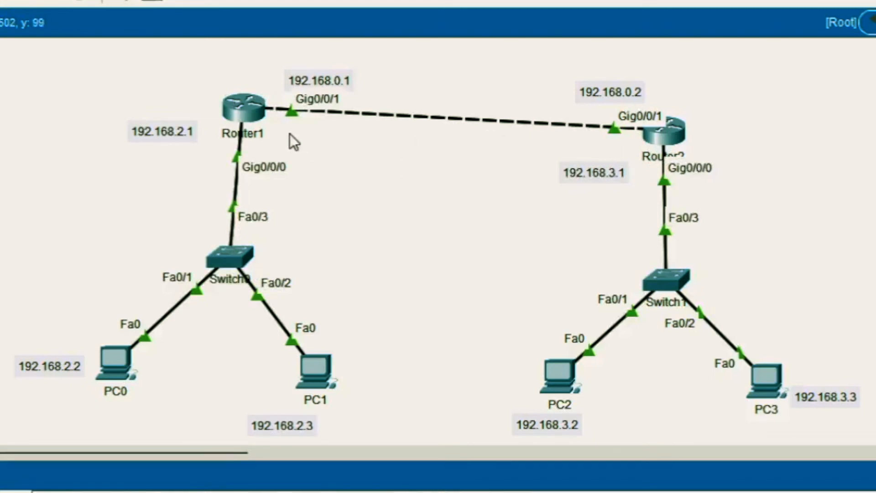
Step: In Router1's CLI, leave interface configuration, enter RIP router configuration and set RIP to version 2
{"action": "left_click", "coordinate": [237, 114]}
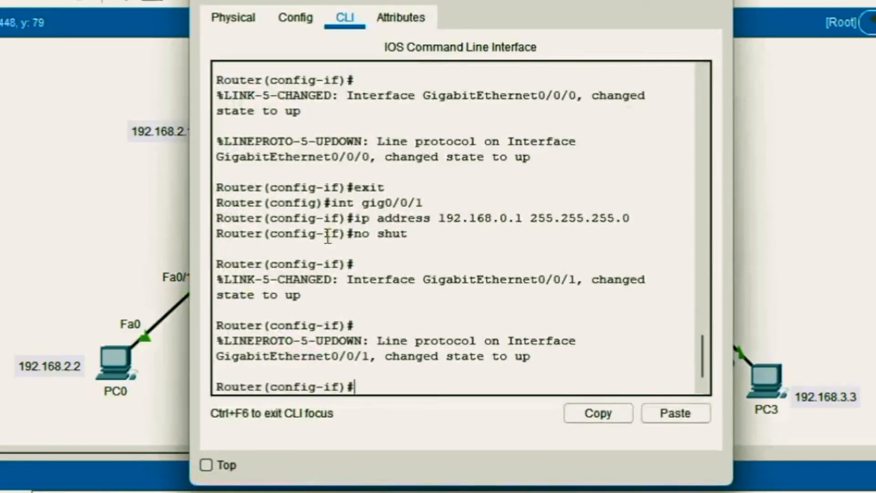
{"action": "type", "text": "exit"}
{"action": "key", "text": "Return"}
{"action": "type", "text": "rout"}
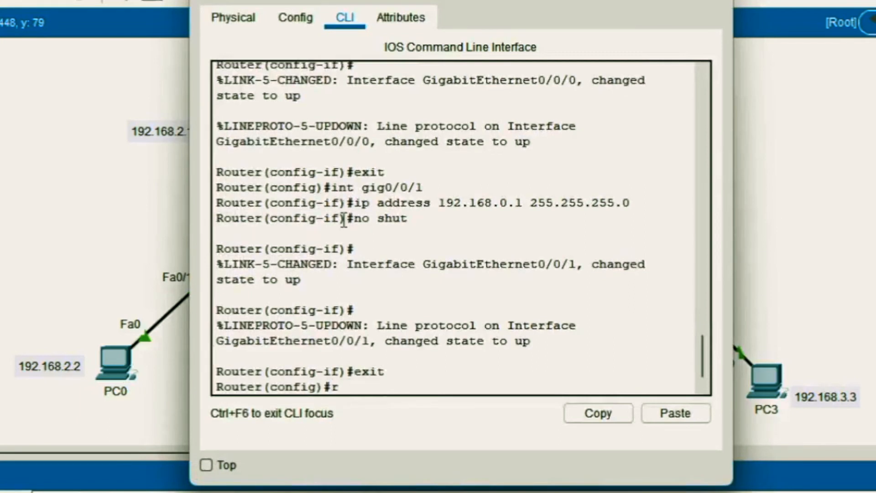
{"action": "type", "text": "er rip"}
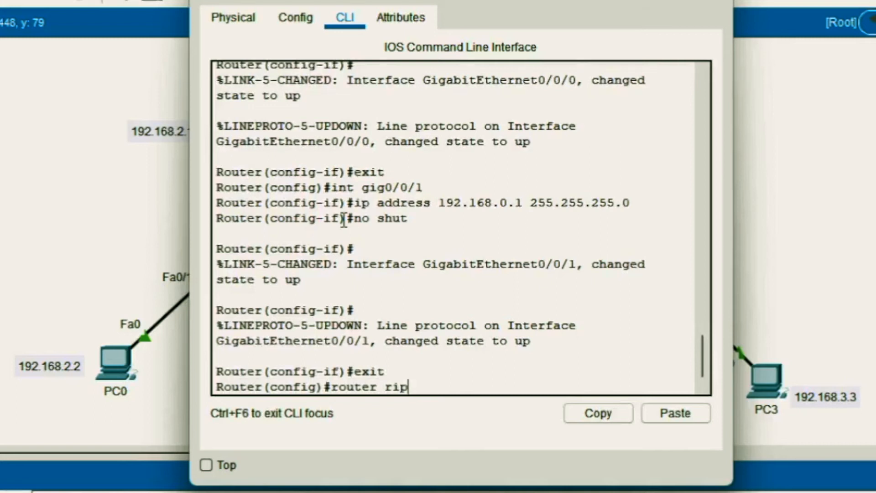
{"action": "key", "text": "Return"}
{"action": "type", "text": "version"}
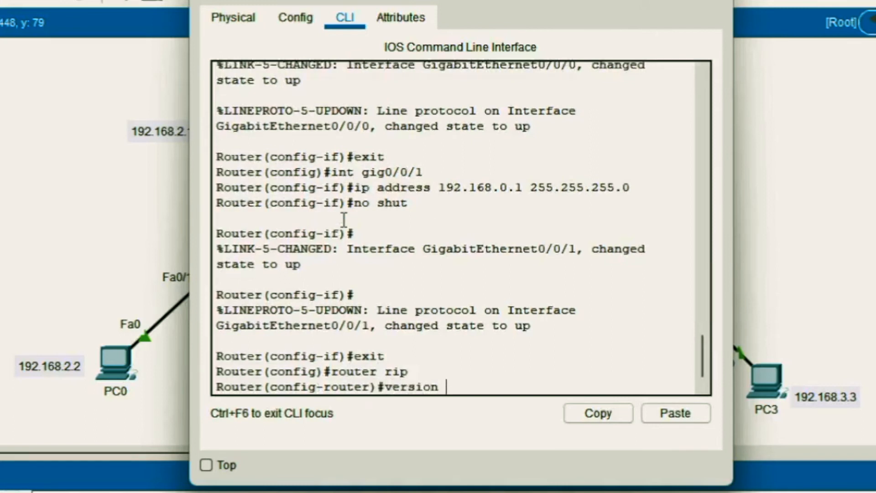
{"action": "type", "text": " 2"}
{"action": "key", "text": "Return"}
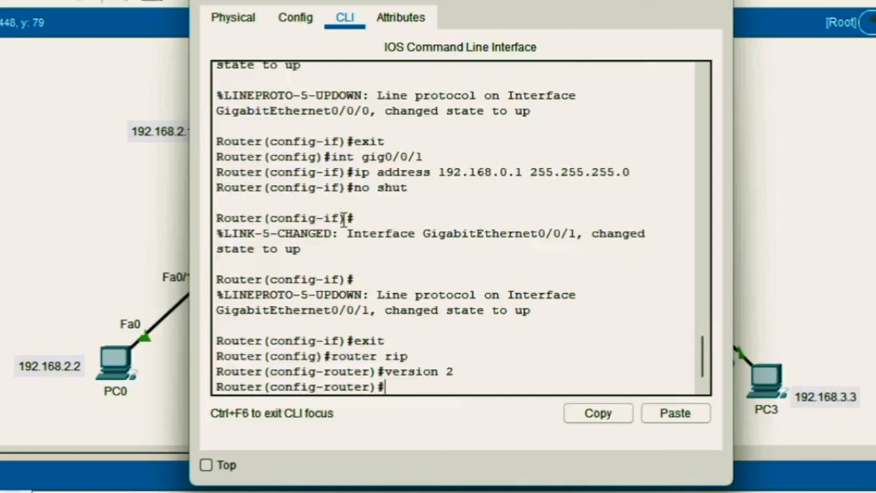
Step: Add networks 192.168.2.0 and 192.168.0.0 to Router1's RIP configuration and leave its window
{"action": "left_click_drag", "start_coordinate": [412, 5], "coordinate": [694, 0]}
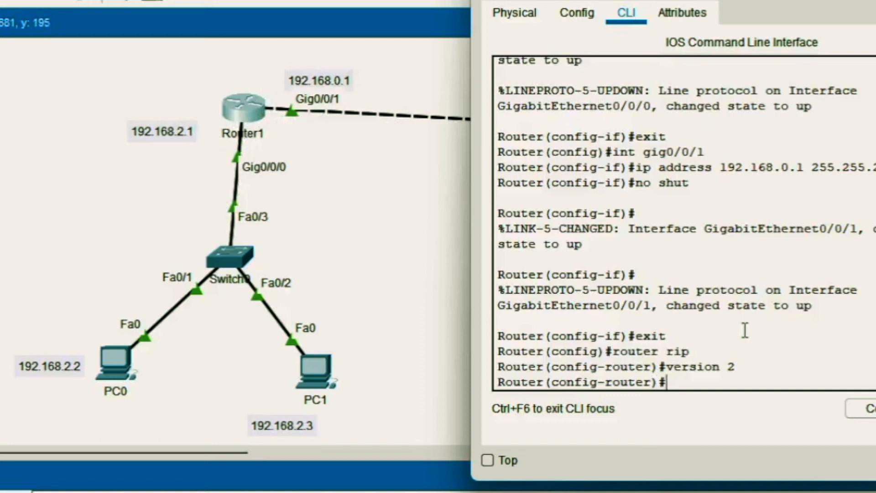
{"action": "type", "text": "network "}
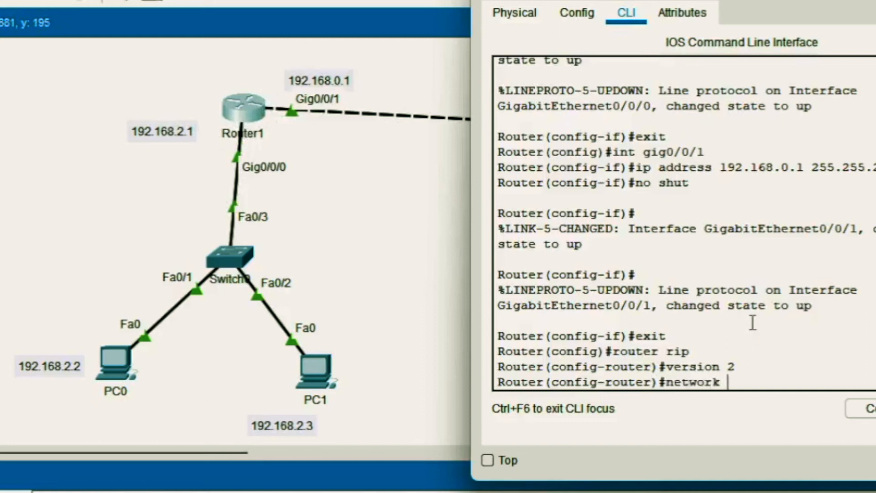
{"action": "type", "text": "192.168.2."}
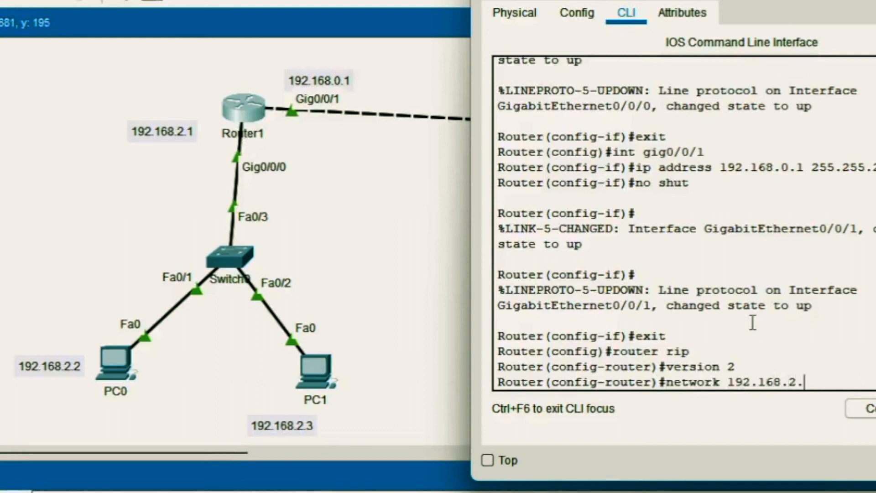
{"action": "type", "text": "0"}
{"action": "key", "text": "Return"}
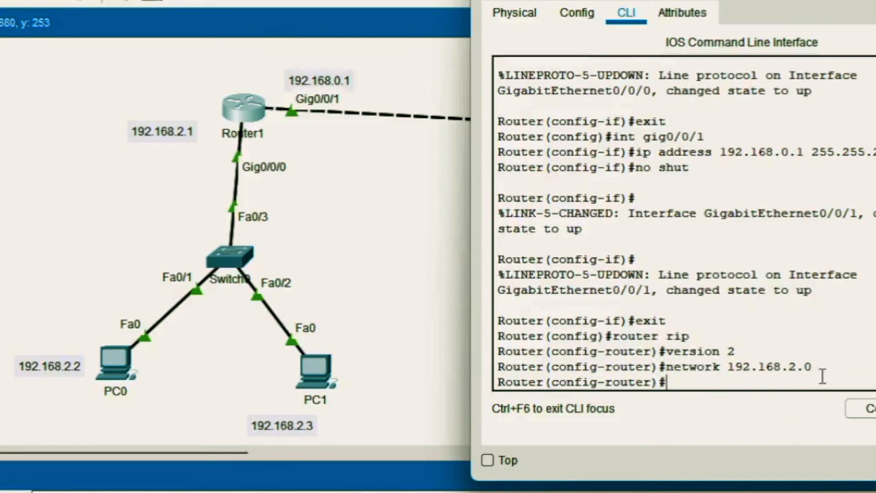
{"action": "type", "text": "network 1"}
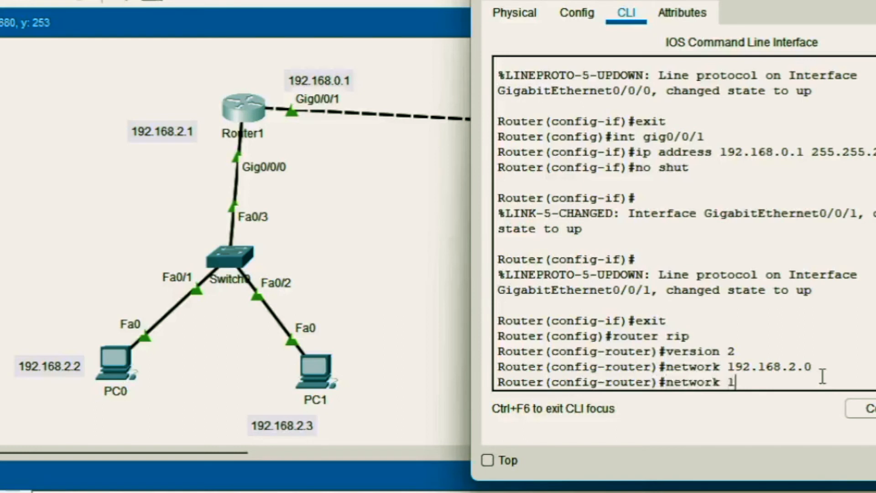
{"action": "type", "text": "92.168.0.0"}
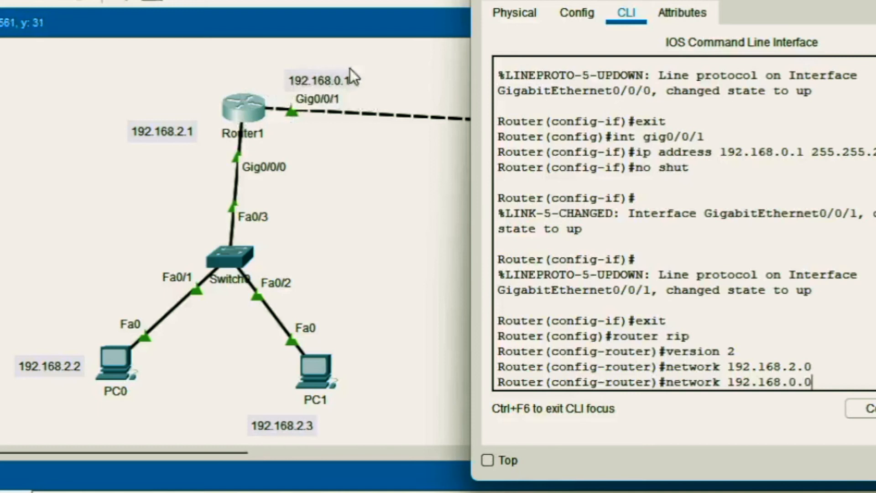
{"action": "key", "text": "Return"}
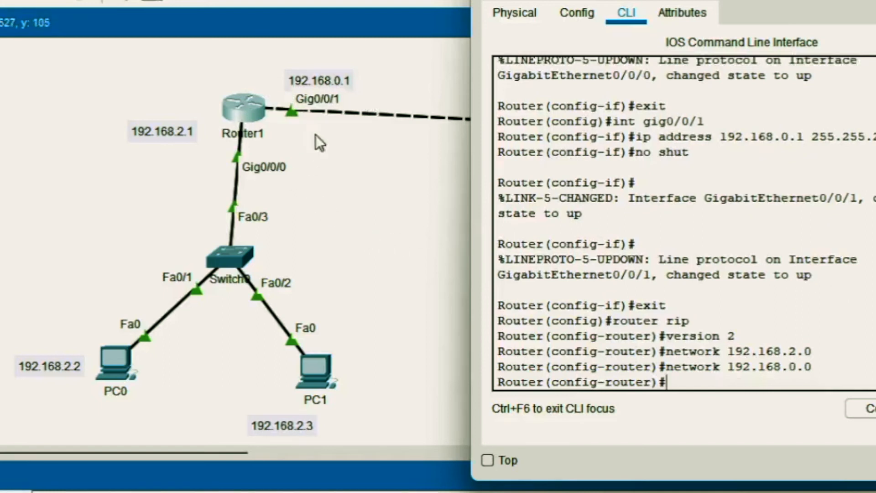
{"action": "left_click", "coordinate": [344, 166]}
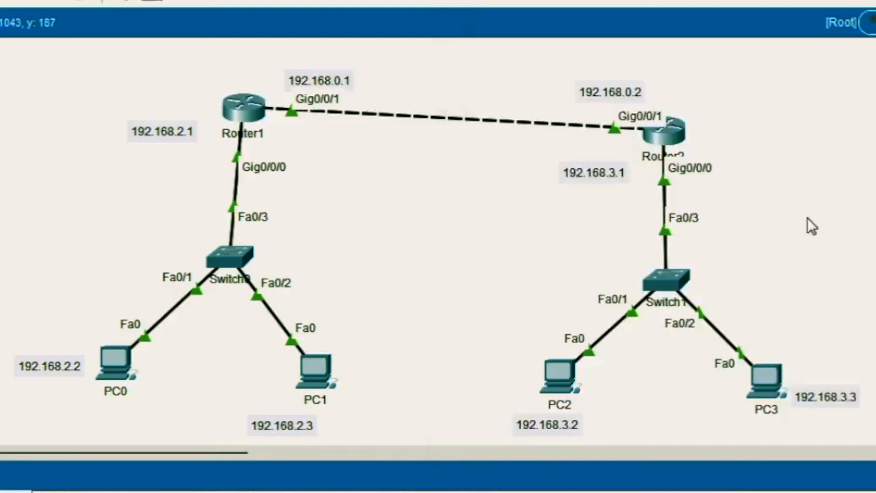
Step: In Router2's CLI, leave interface configuration, enter RIP router configuration and set RIP to version 2
{"action": "left_click", "coordinate": [669, 130]}
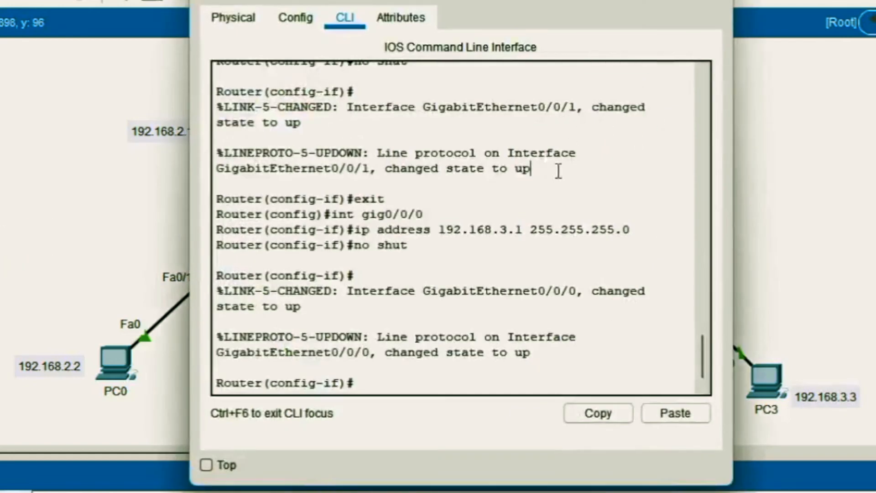
{"action": "type", "text": "exit"}
{"action": "key", "text": "Return"}
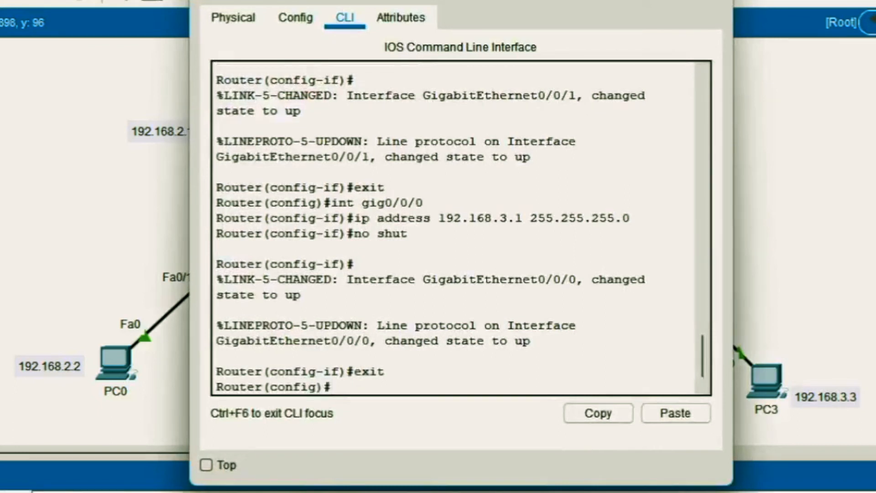
{"action": "left_click_drag", "start_coordinate": [456, 1], "coordinate": [172, 0]}
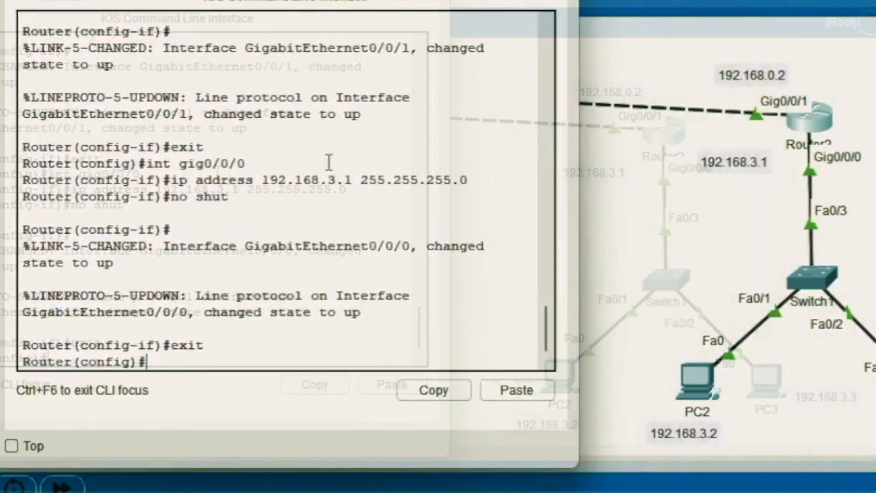
{"action": "type", "text": "router"}
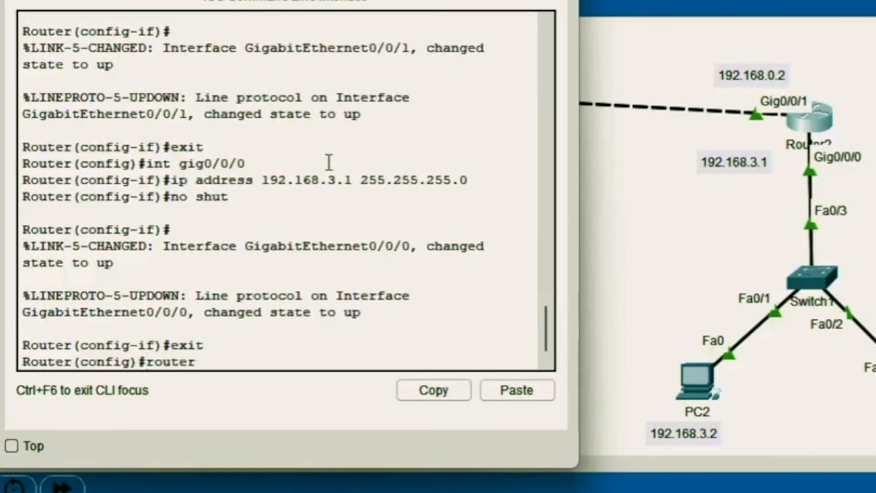
{"action": "type", "text": " rip"}
{"action": "key", "text": "Return"}
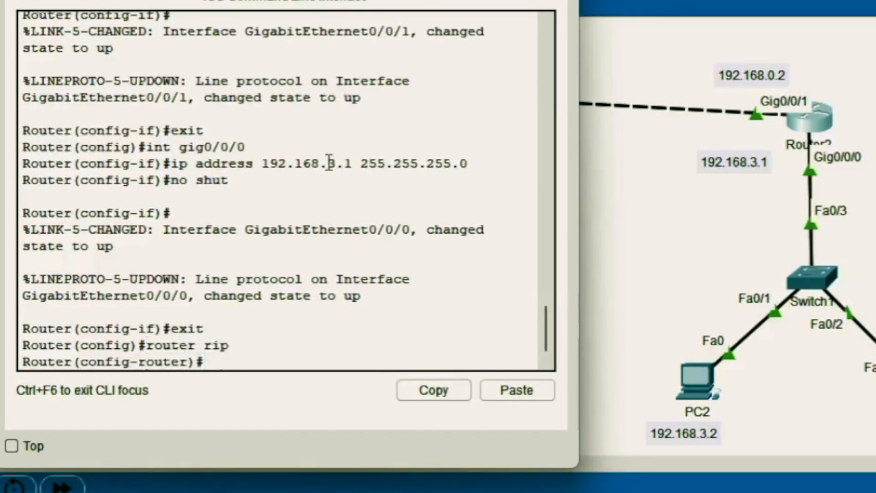
{"action": "type", "text": "version 2"}
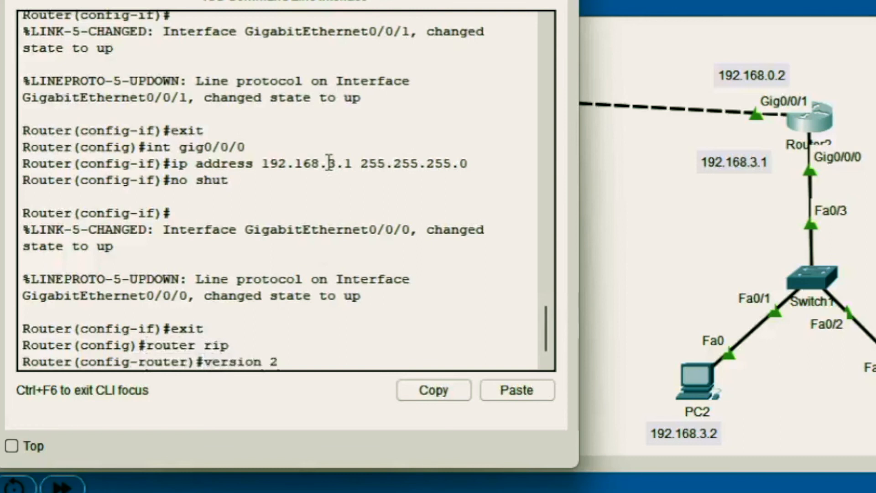
{"action": "key", "text": "Return"}
Step: Add network 192.168.0.0 to Router2's RIP configuration
{"action": "type", "text": "networ"}
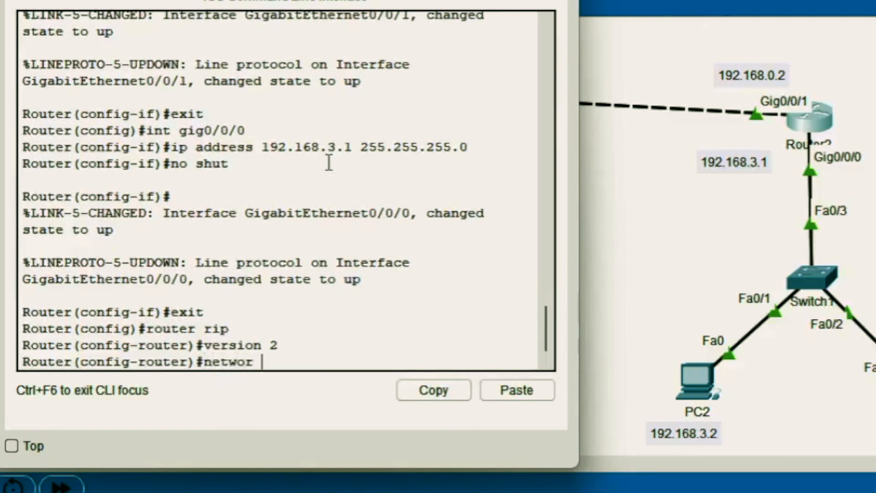
{"action": "type", "text": " 192.168."}
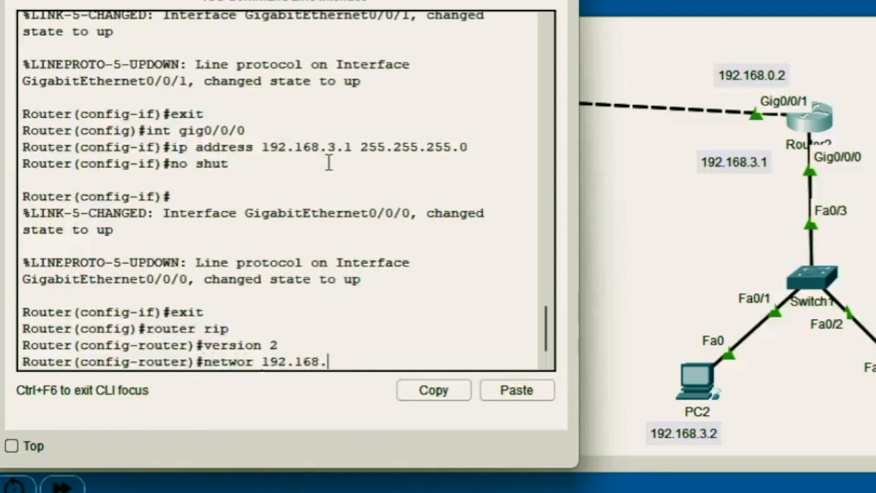
{"action": "type", "text": "0.0"}
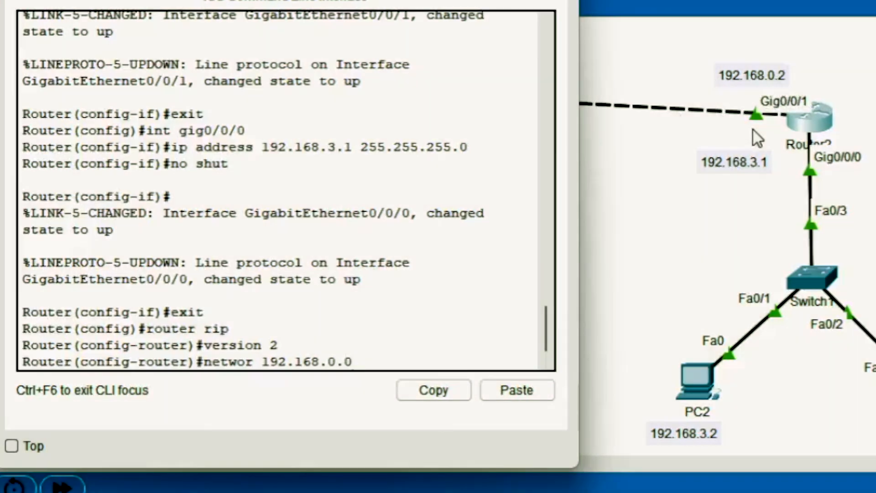
{"action": "key", "text": "Left"}
{"action": "key", "text": "Left"}
{"action": "key", "text": "Left"}
{"action": "key", "text": "Left"}
{"action": "key", "text": "Left"}
{"action": "key", "text": "Left"}
{"action": "key", "text": "Left"}
{"action": "key", "text": "Left"}
{"action": "key", "text": "Left"}
{"action": "key", "text": "Left"}
{"action": "key", "text": "Left"}
{"action": "key", "text": "Left"}
{"action": "key", "text": "Left"}
{"action": "type", "text": "k"}
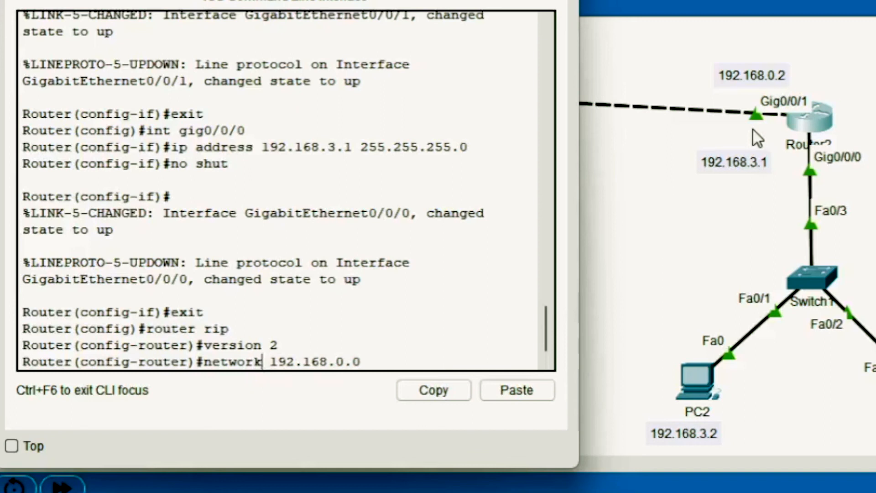
{"action": "key", "text": "Return"}
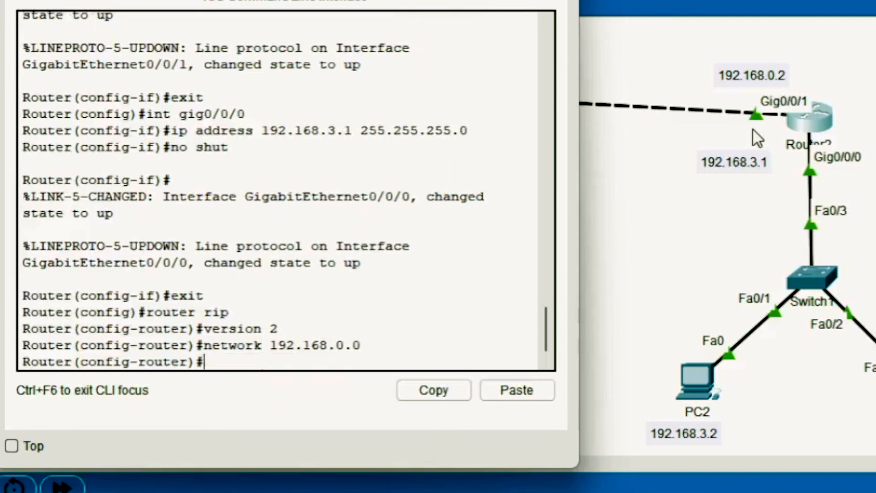
Step: Add network 192.168.3.0 to Router2's RIP configuration and leave its window
{"action": "type", "text": "network 19"}
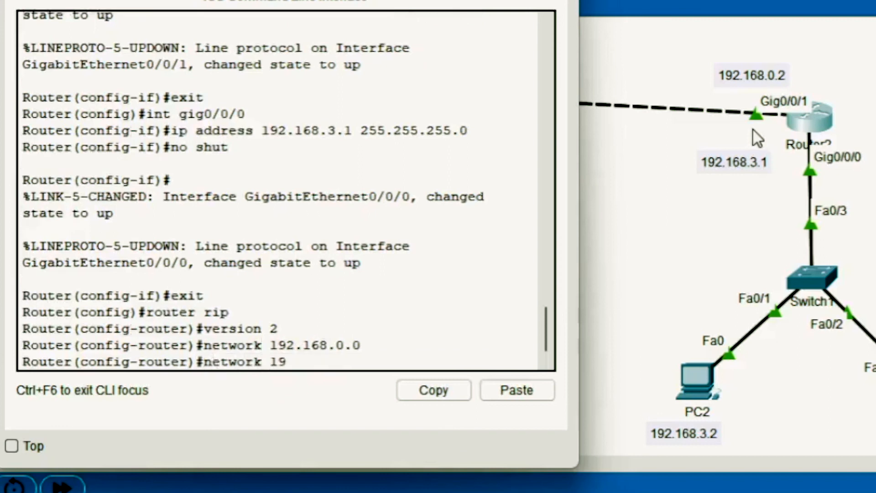
{"action": "type", "text": "2.168.3.0"}
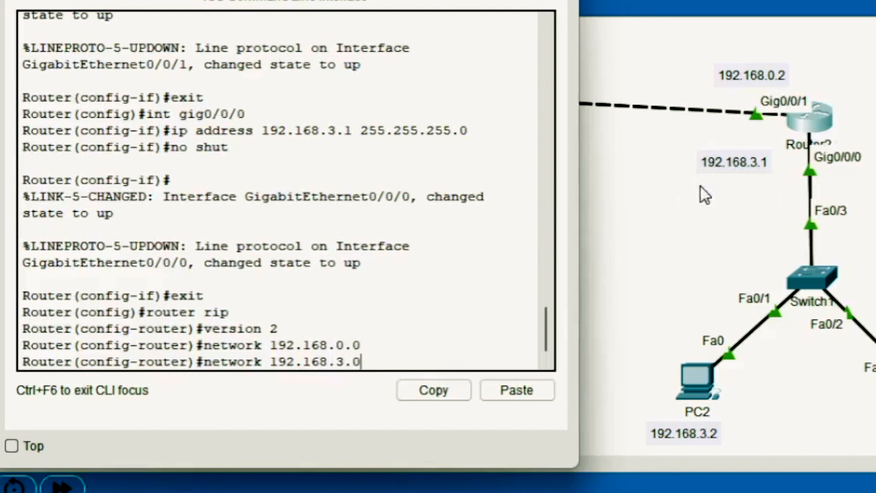
{"action": "key", "text": "Return"}
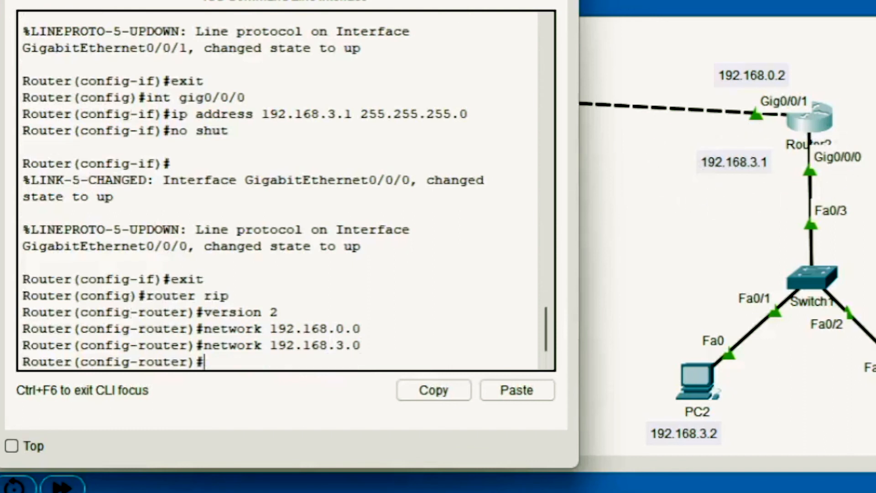
{"action": "left_click", "coordinate": [673, 77]}
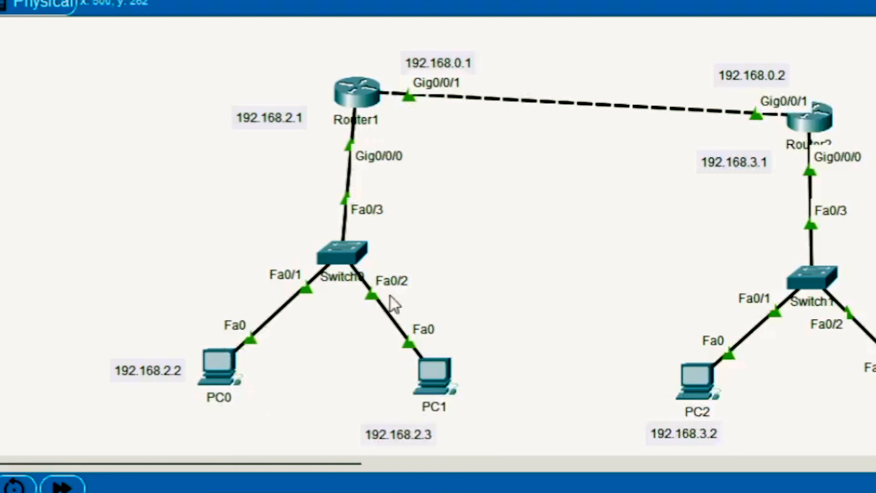
Step: From PC0's Command Prompt, ping Router2's Gig0/0/1 address 192.168.0.2 again
{"action": "left_click", "coordinate": [226, 363]}
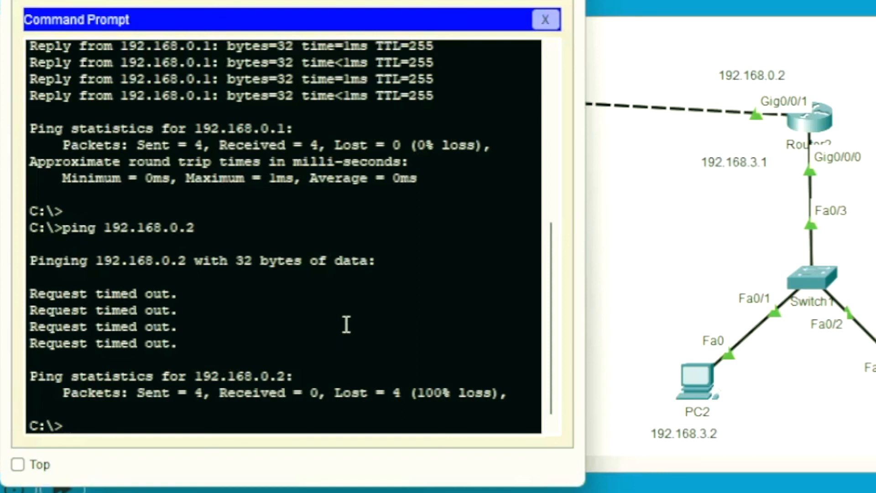
{"action": "type", "text": "ping 19"}
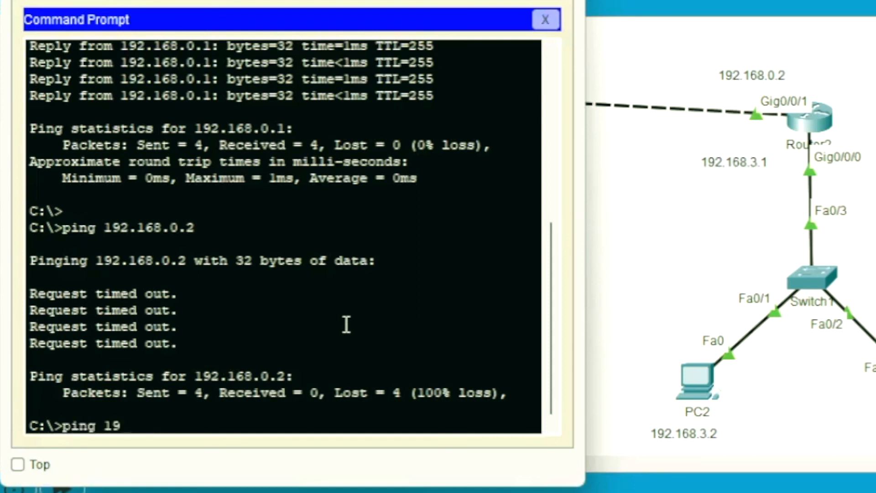
{"action": "type", "text": "2.168.0.2"}
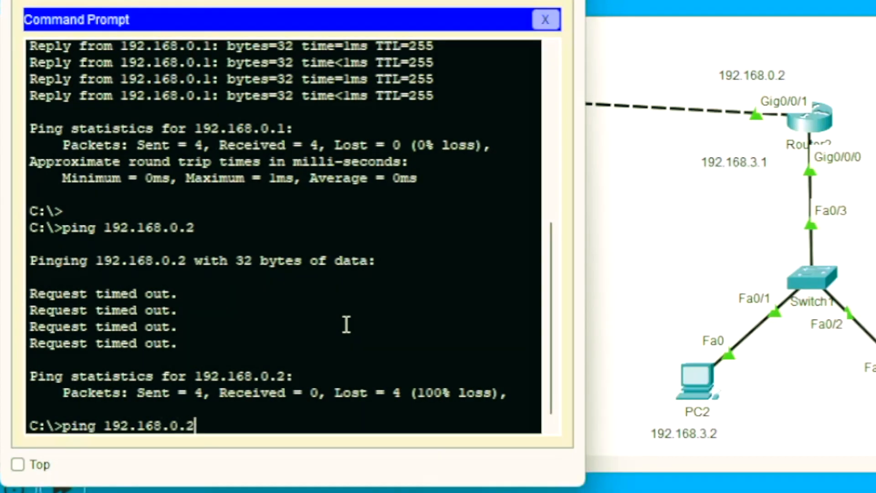
{"action": "key", "text": "Return"}
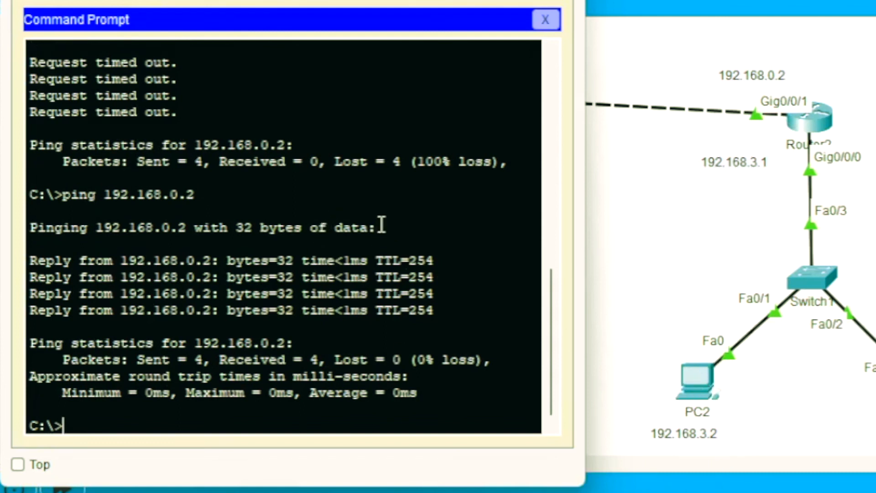
Step: Ping PC2 at 192.168.3.2 from PC0, then repeat the same ping
{"action": "type", "text": "ping 19"}
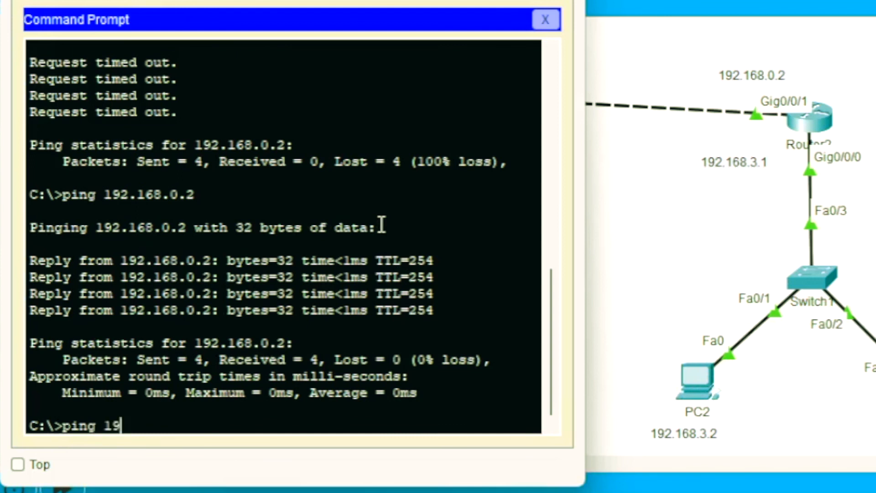
{"action": "type", "text": "2.168."}
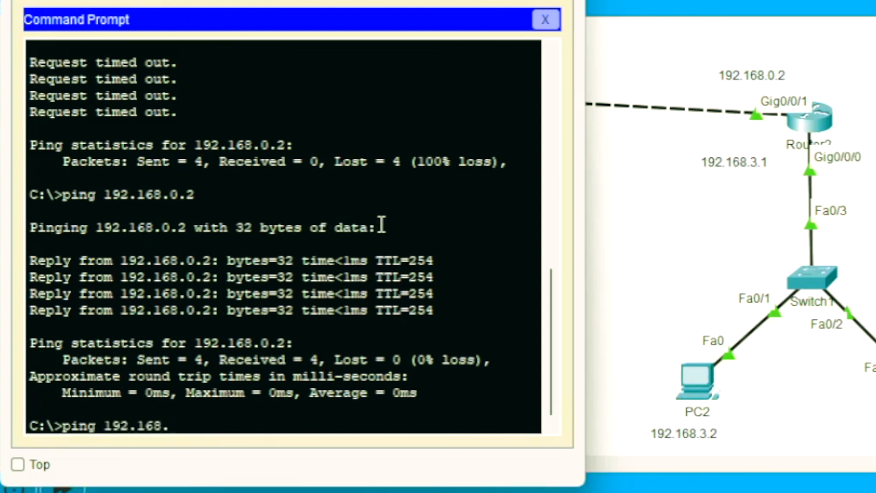
{"action": "type", "text": "3.2"}
{"action": "key", "text": "Return"}
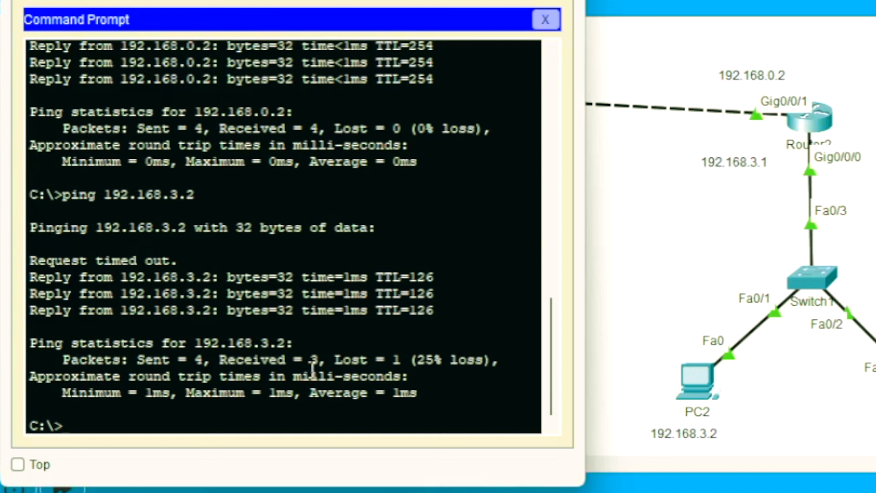
{"action": "key", "text": "Up"}
{"action": "key", "text": "Return"}
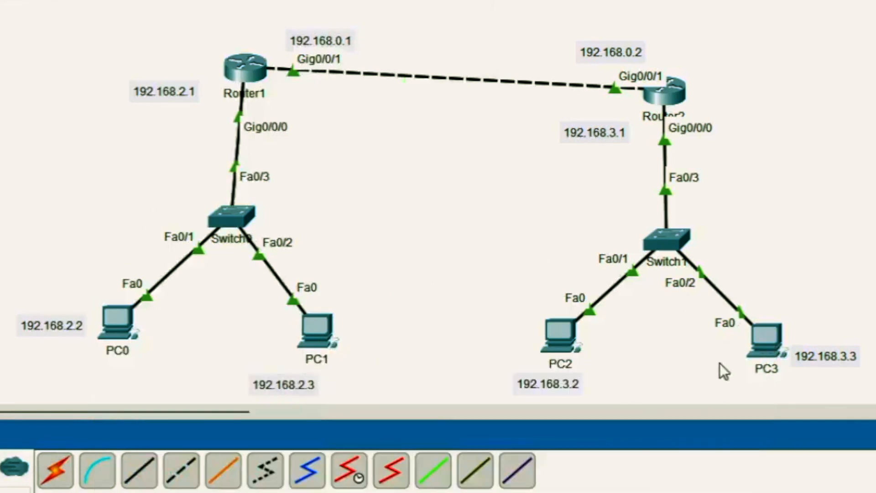
Step: Open PC3's Command Prompt and ping PC1 at 192.168.2.3 twice
{"action": "left_click", "coordinate": [759, 338]}
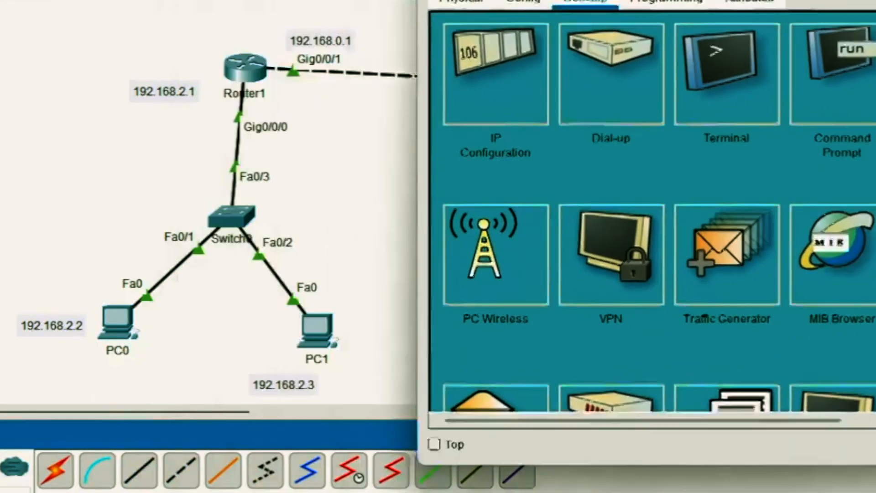
{"action": "left_click_drag", "start_coordinate": [655, 1], "coordinate": [716, 0]}
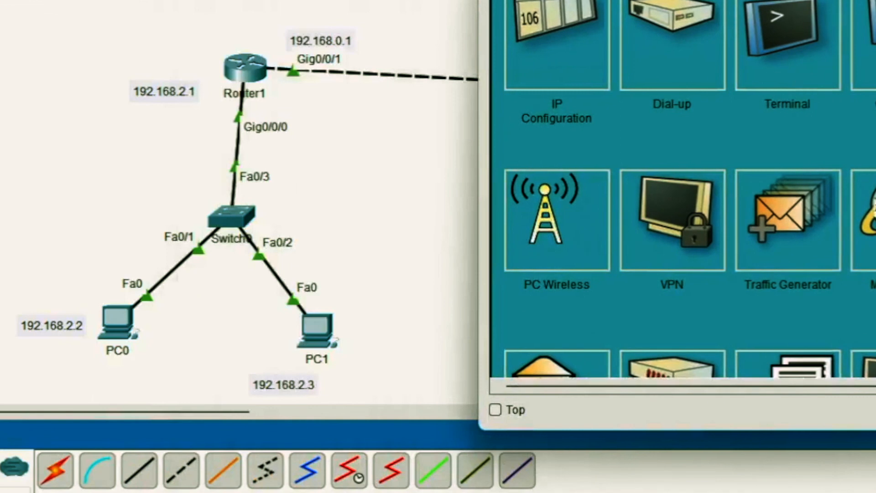
{"action": "left_click", "coordinate": [789, 88]}
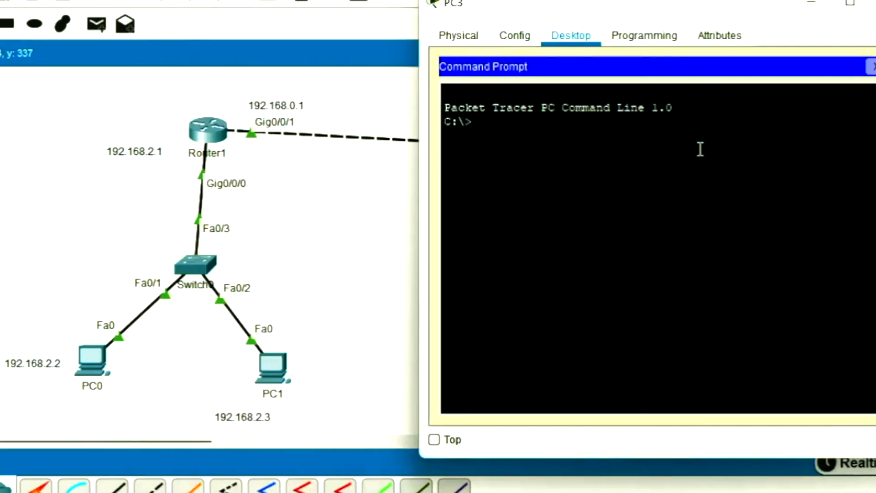
{"action": "type", "text": "ping 192"}
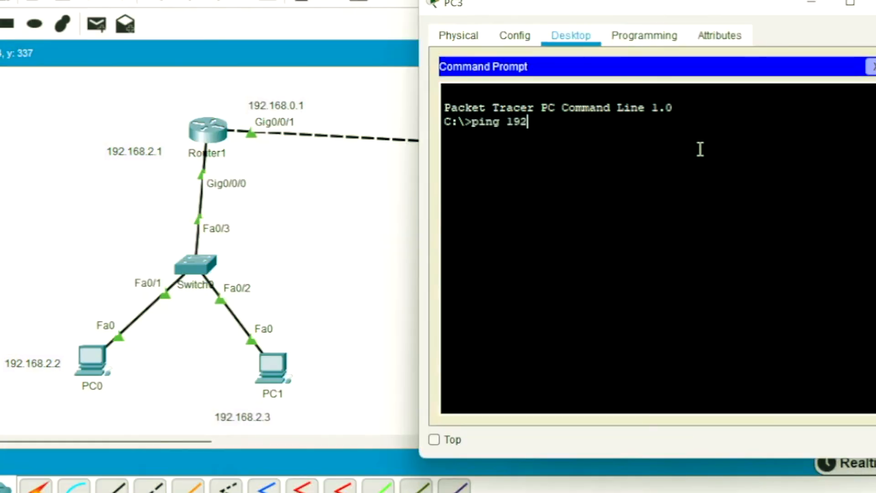
{"action": "type", "text": ".168.2.3"}
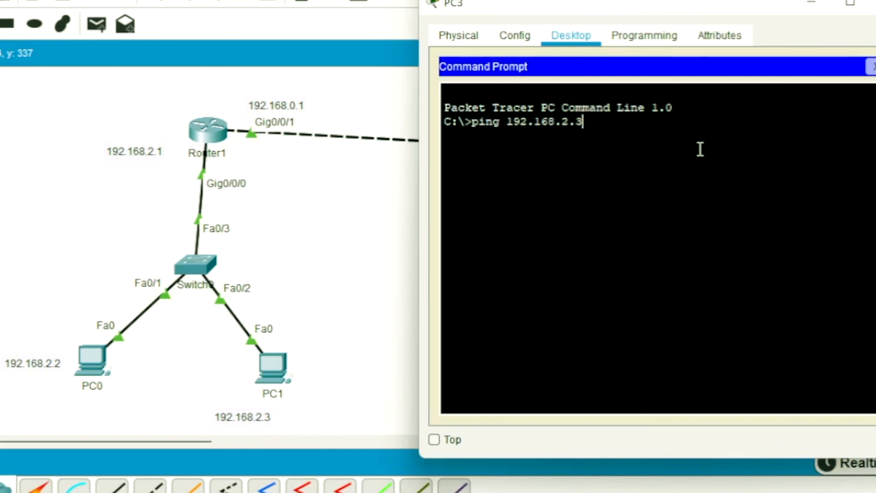
{"action": "key", "text": "Return"}
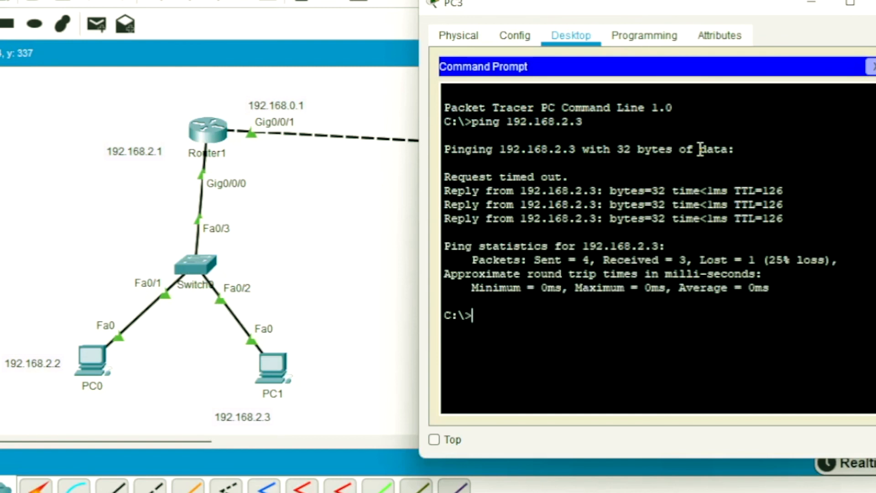
{"action": "key", "text": "Up"}
{"action": "key", "text": "Return"}
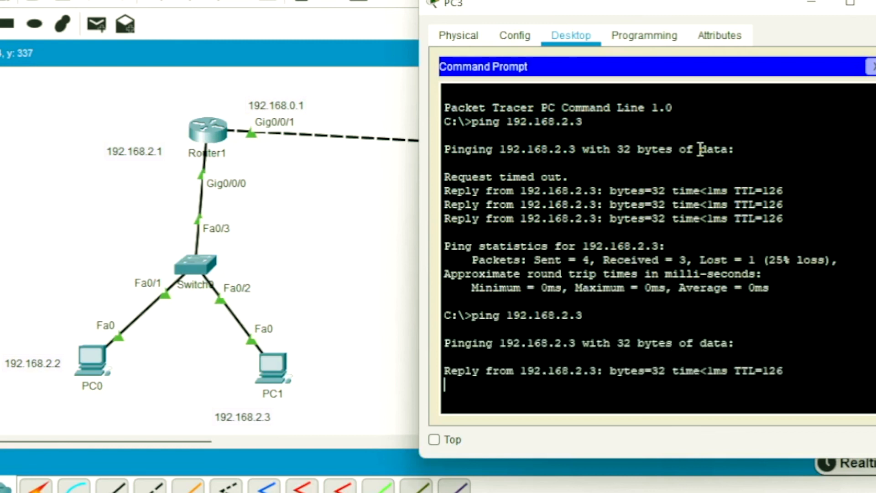